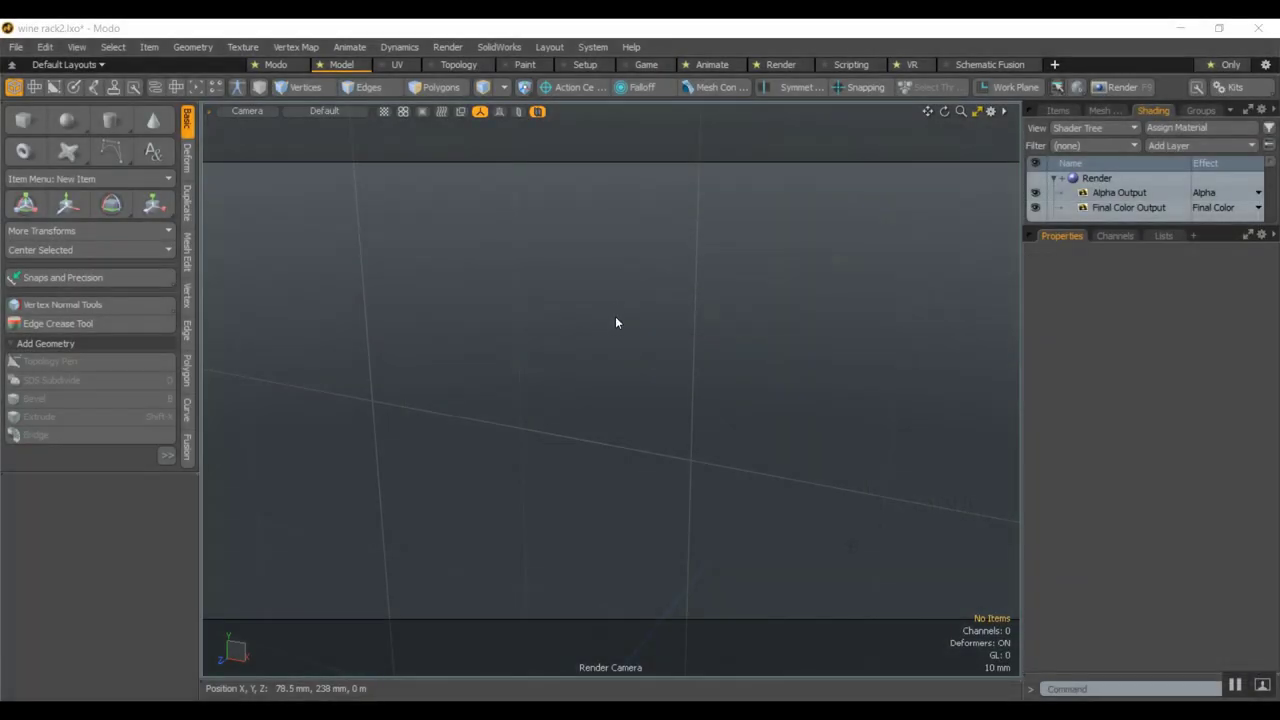
Create a 1 m cube primitive and frame it in the view
right_click(619, 336)
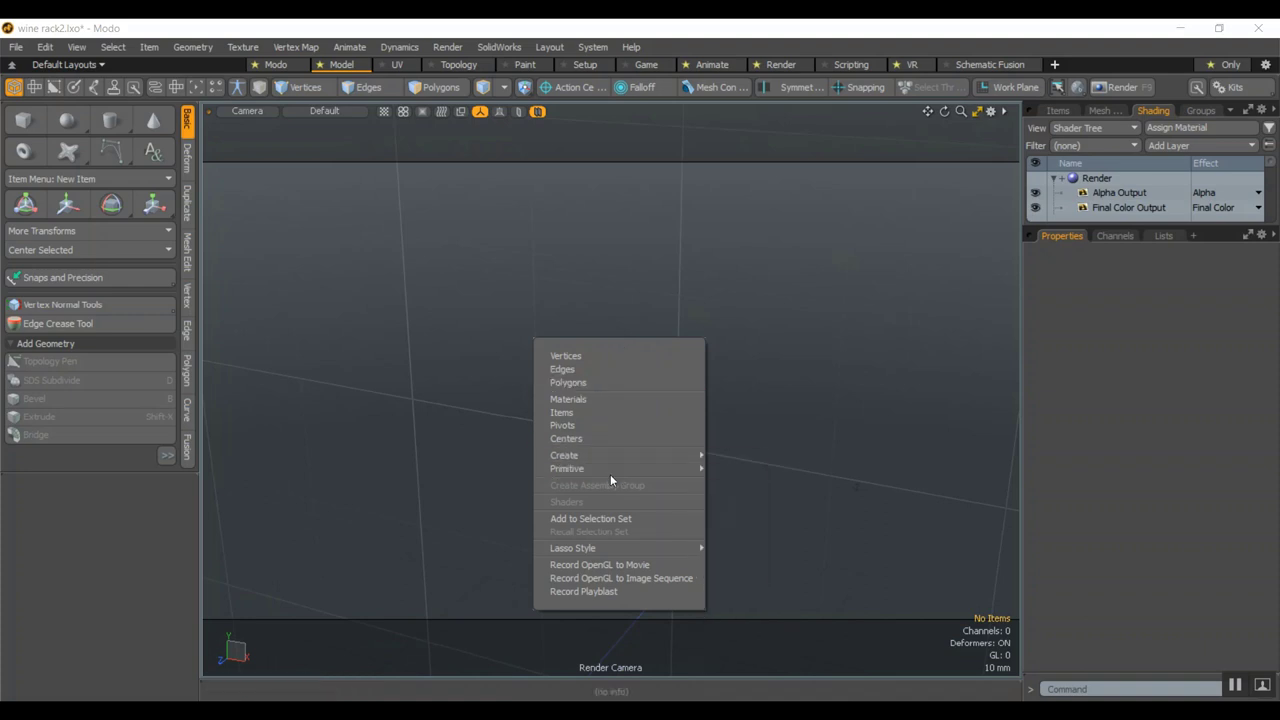
mouse_move(610, 468)
left_click(718, 468)
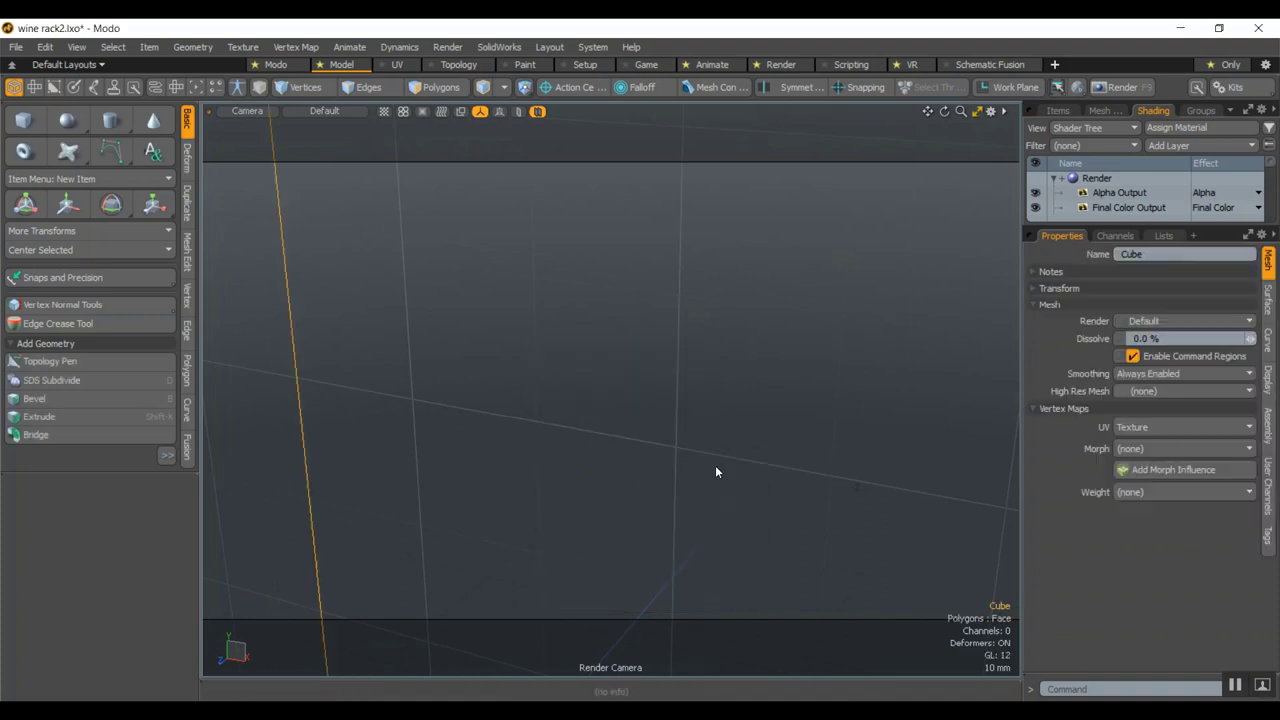
key("a")
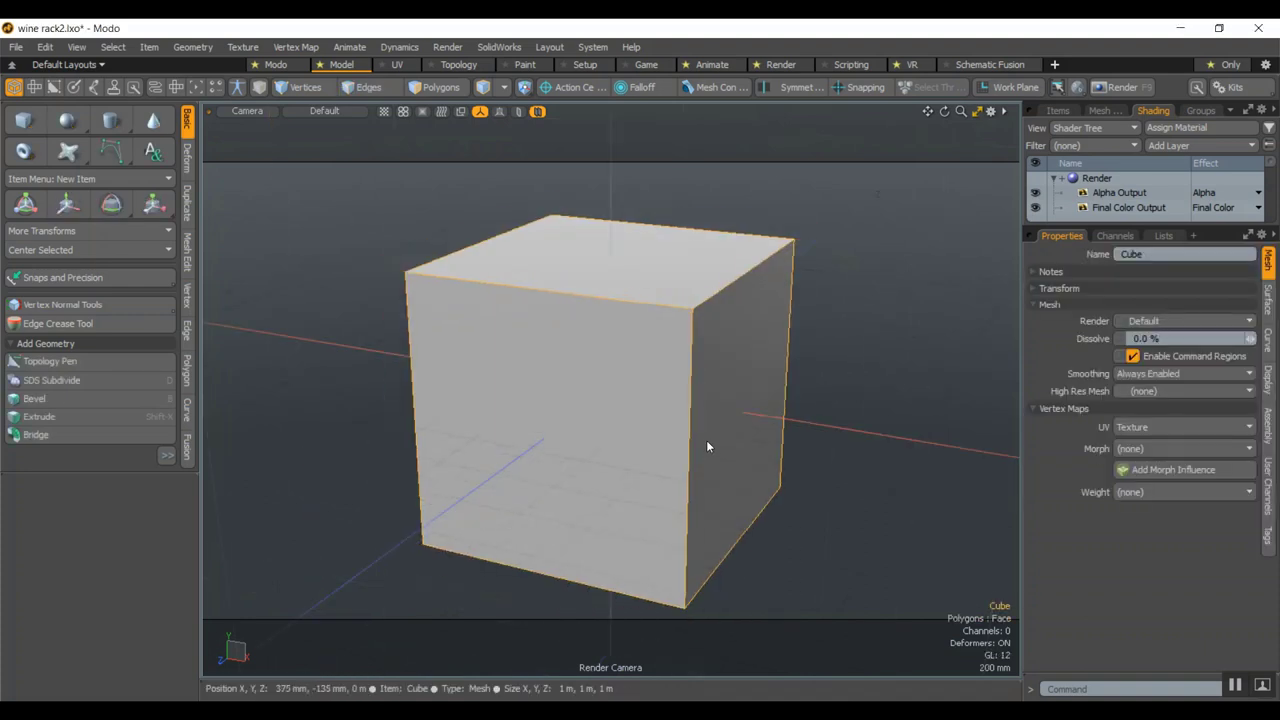
left_click_drag(669, 434, 606, 437, "alt")
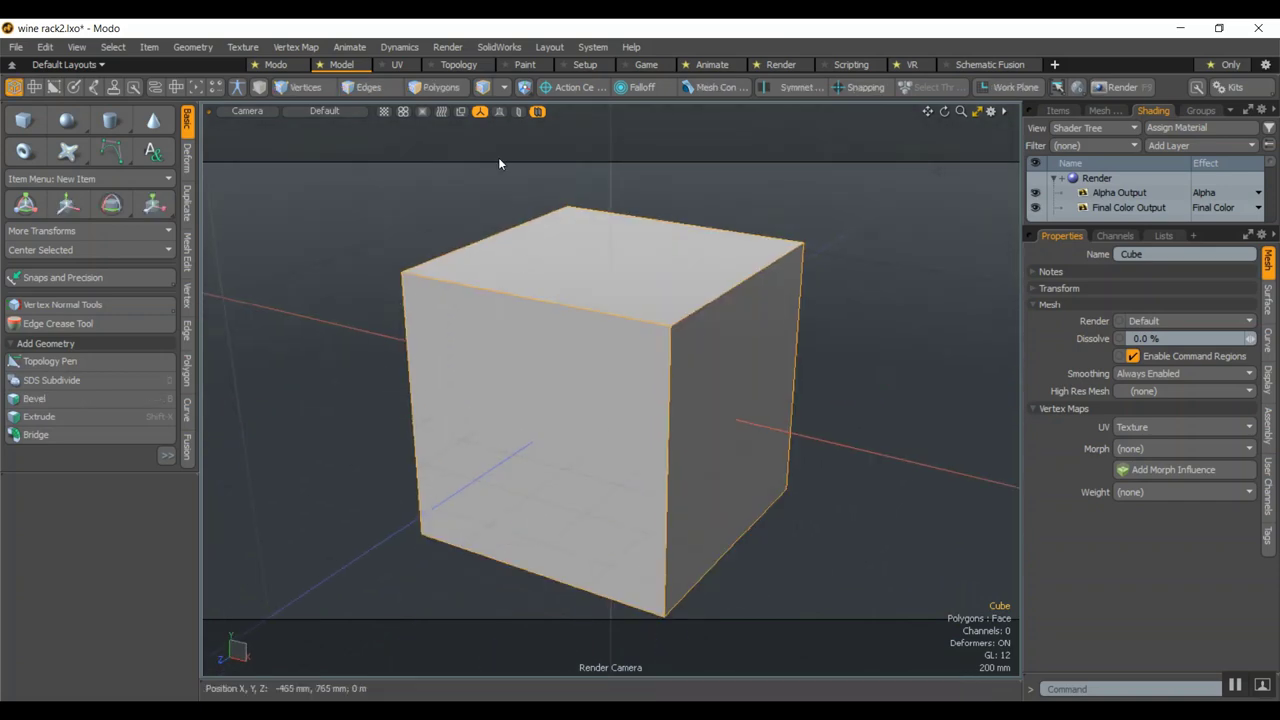
Stretch the cube's polygons along X into a block about 2.15 m long
left_click(444, 87)
key("y")
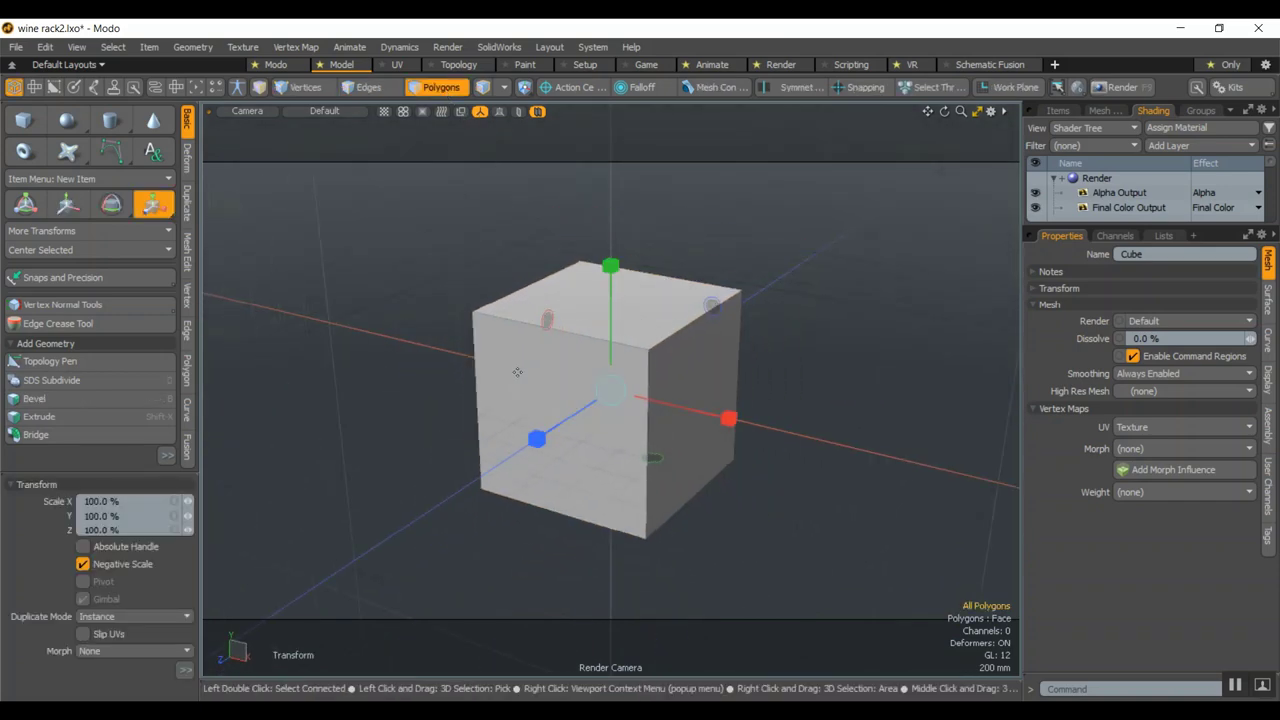
left_click_drag(732, 420, 889, 460)
key("q")
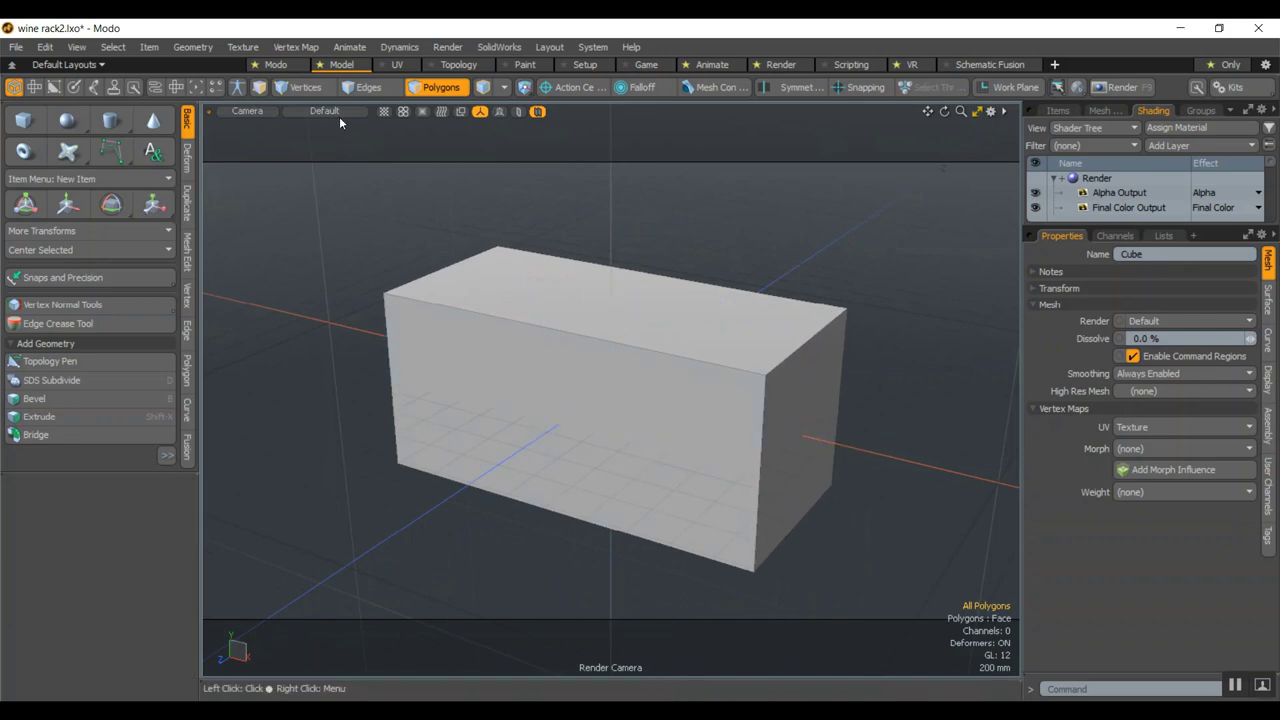
Scale the block's bottom face slightly inward so the sides taper downward
left_click_drag(450, 560, 485, 444, "alt")
left_click(494, 485)
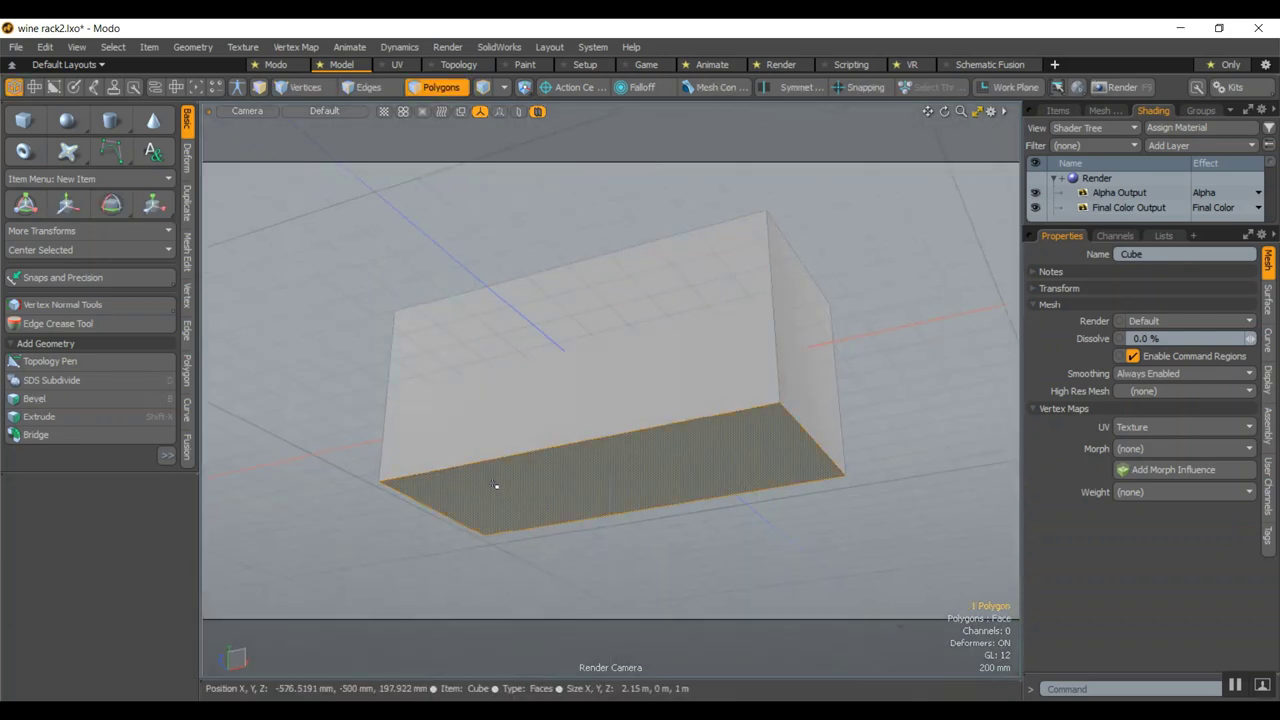
key("y")
left_click_drag(604, 481, 586, 484)
key("space")
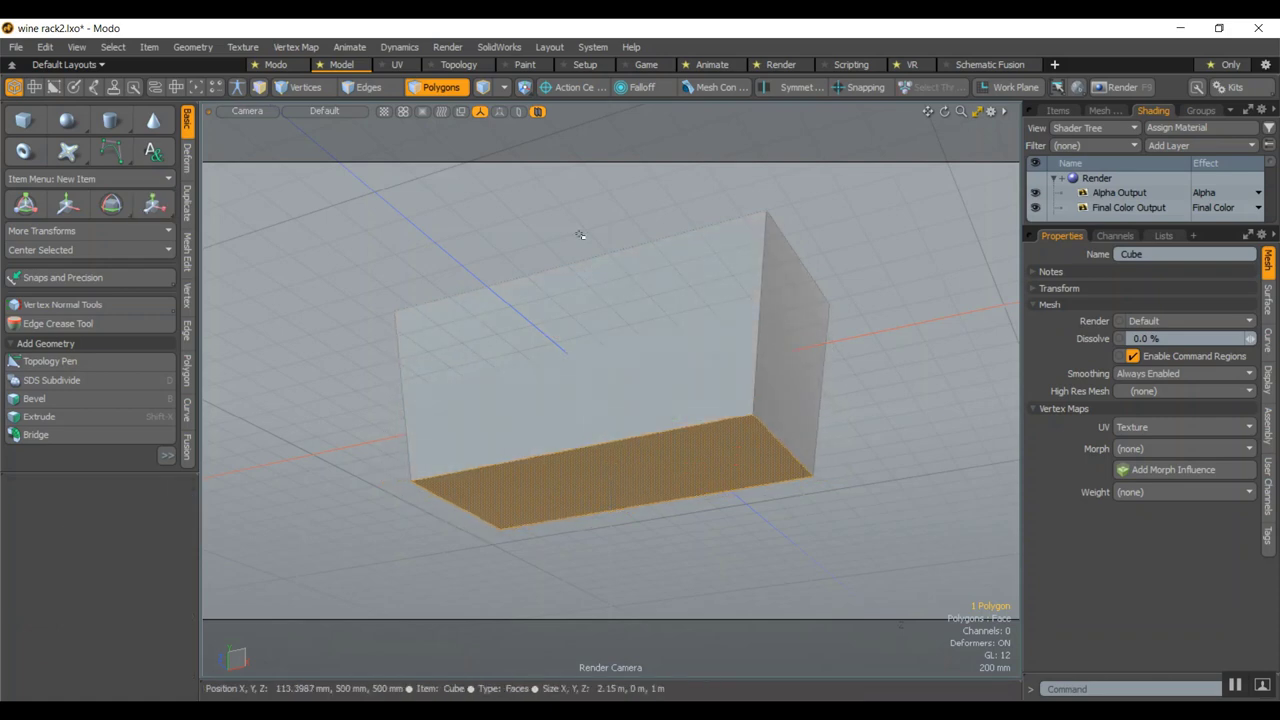
left_click(578, 232)
left_click_drag(660, 431, 598, 558, "alt")
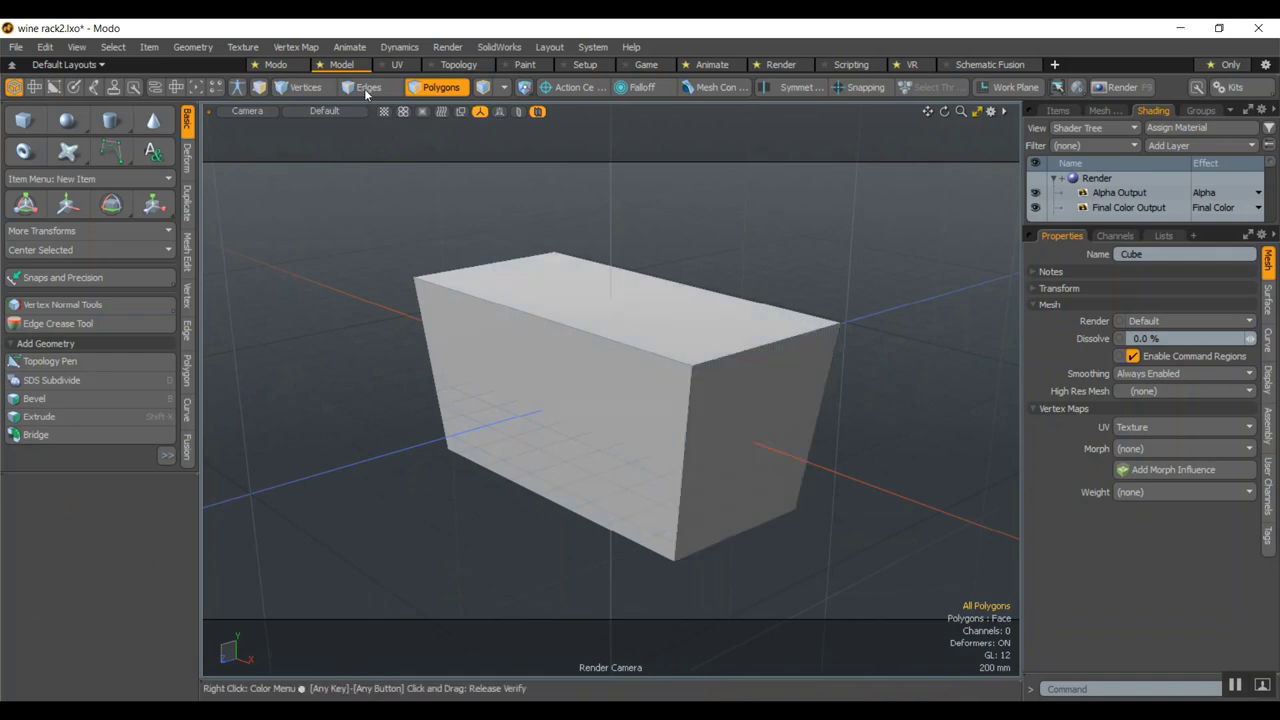
Bevel the block's four upright corner edges with a round shape, a value of about 182 mm and round level 3
left_click(362, 87)
left_click(428, 355)
left_click(684, 460, "shift")
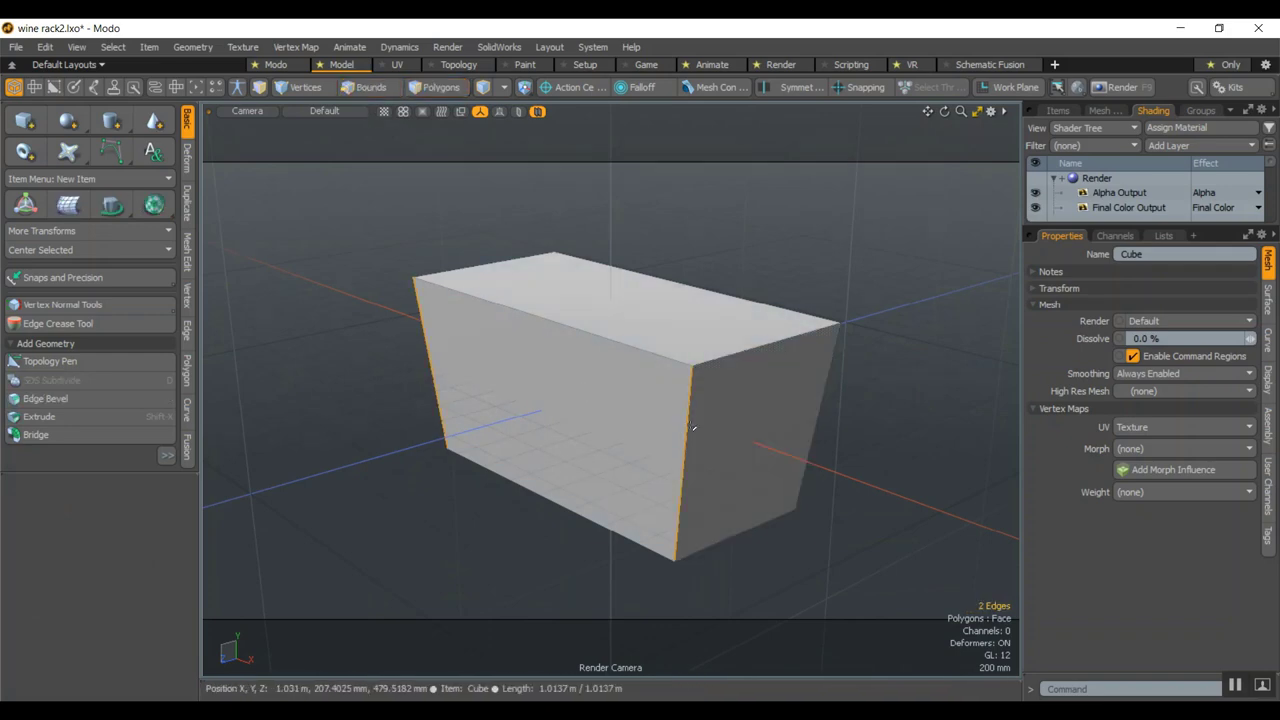
left_click(818, 418, "shift")
left_click_drag(925, 413, 614, 391, "alt")
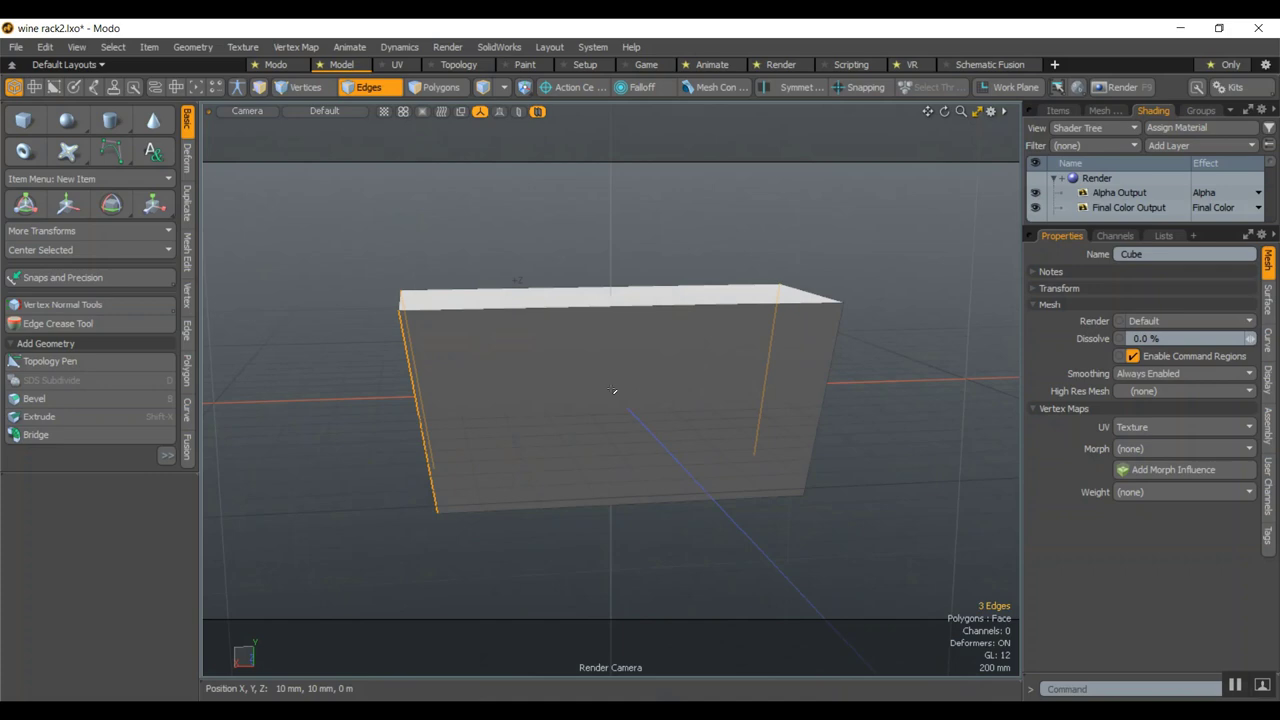
left_click(824, 391, "shift")
left_click_drag(559, 352, 903, 371, "alt")
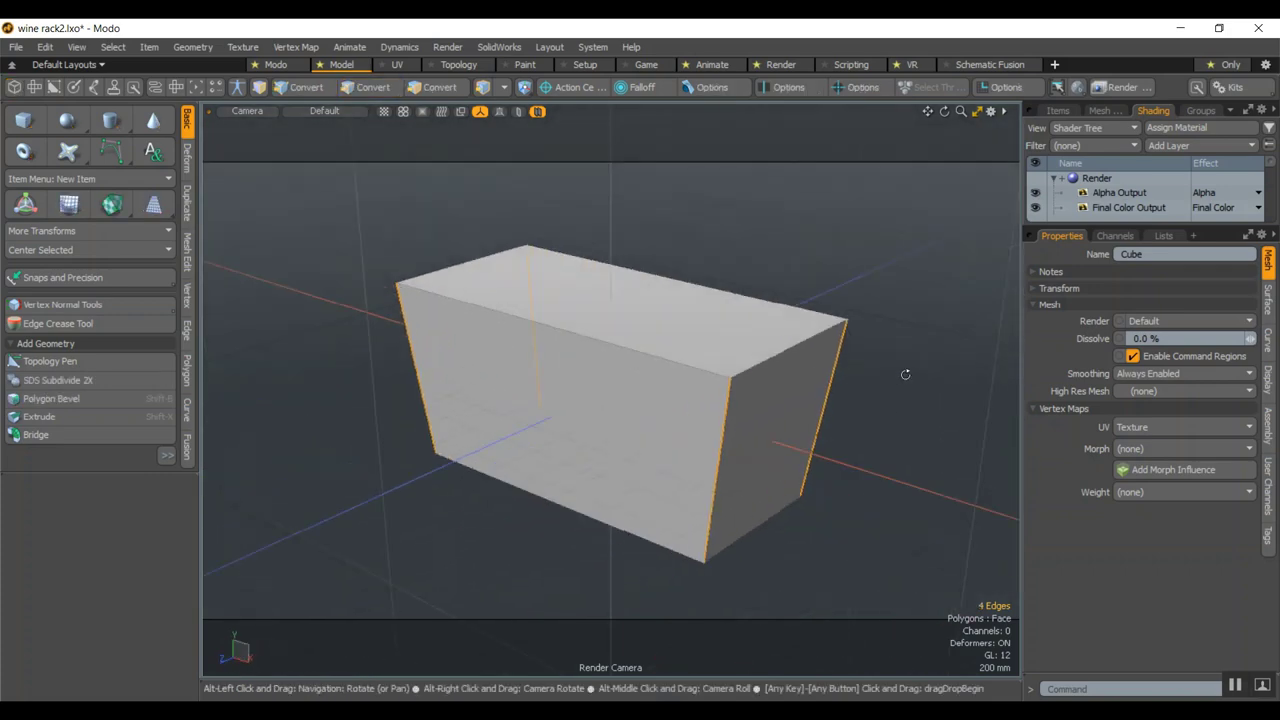
key("b")
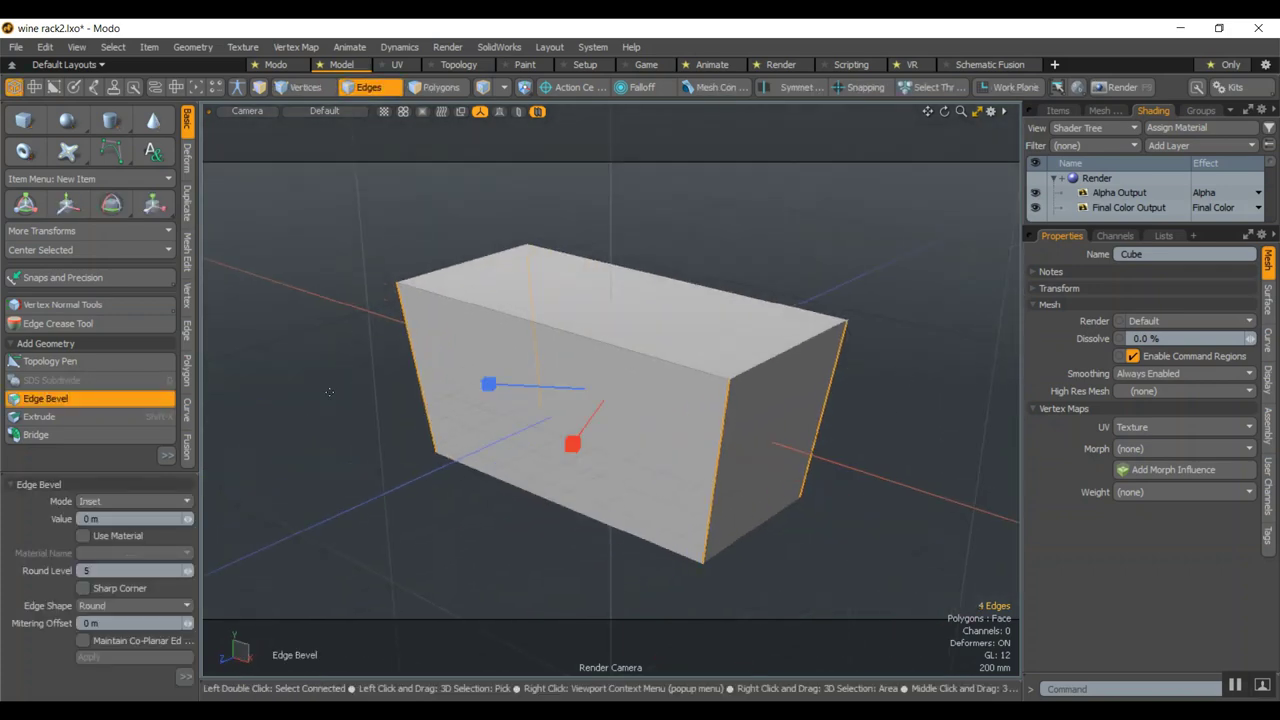
left_click_drag(903, 371, 990, 371)
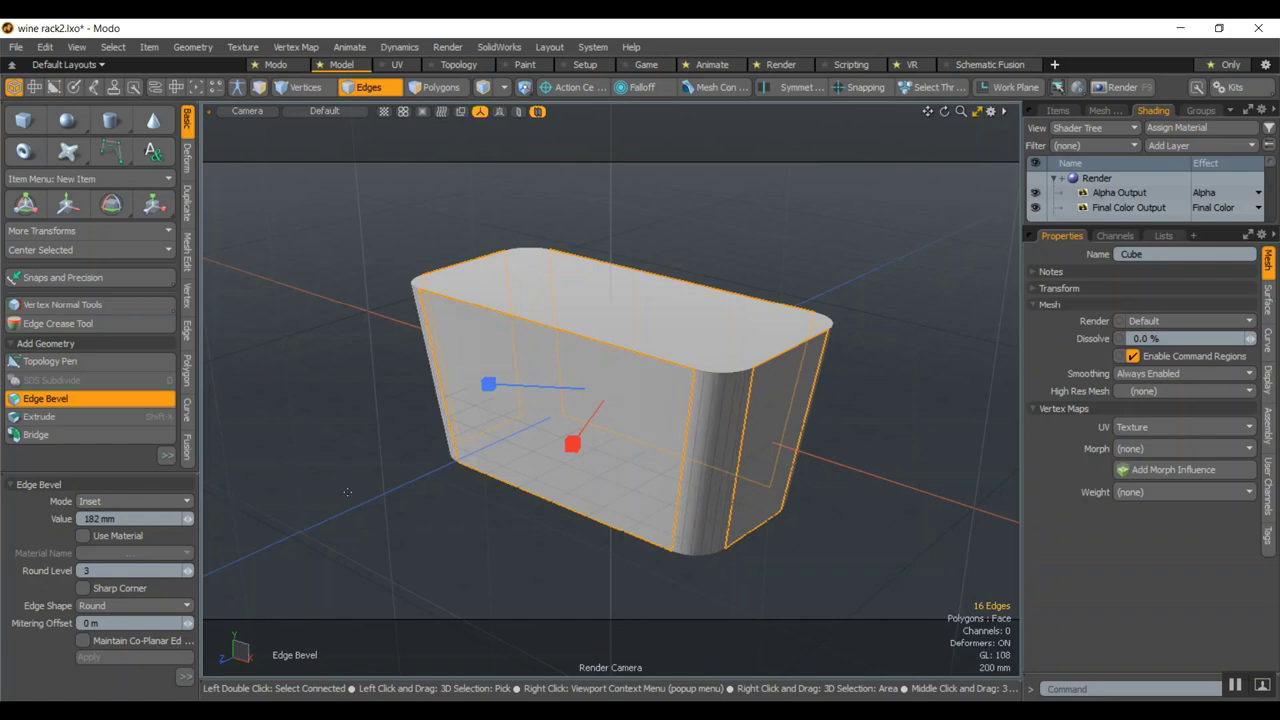
key("Escape")
key("Escape")
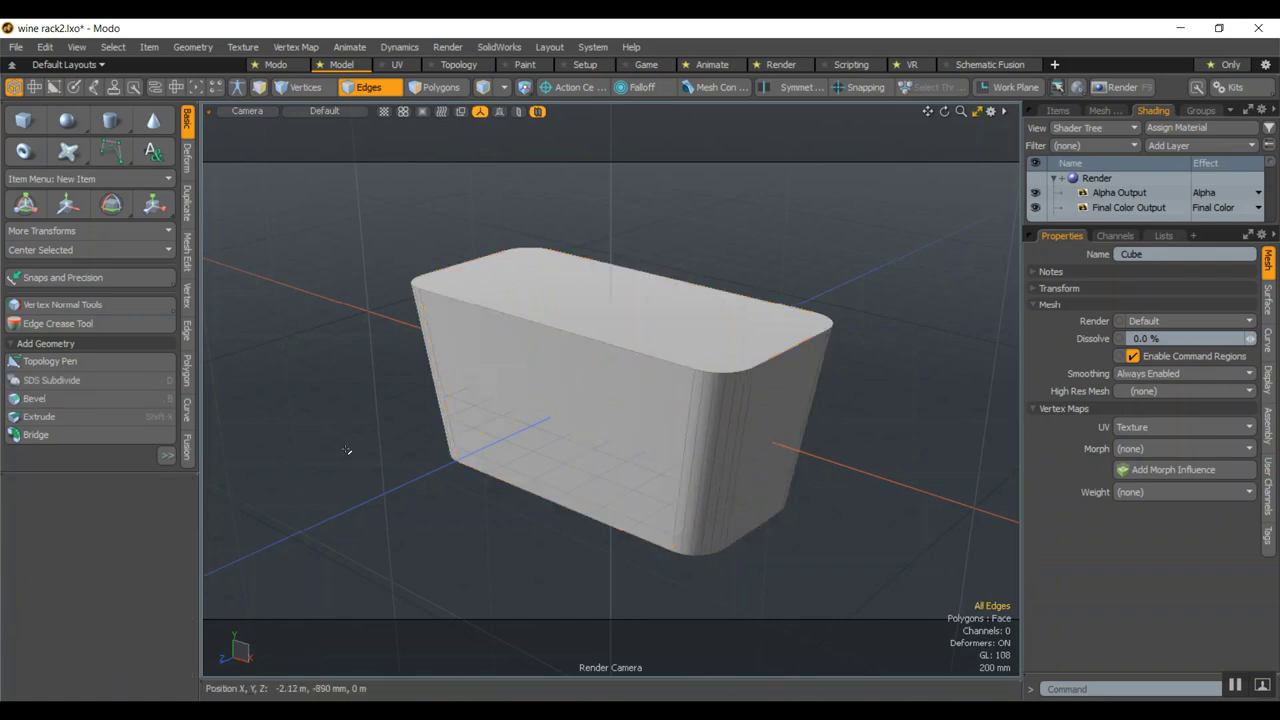
Inset the block's top polygon with a polygon bevel to form a narrow rim
left_click_drag(374, 526, 469, 557, "alt")
left_click(423, 88)
left_click(468, 282)
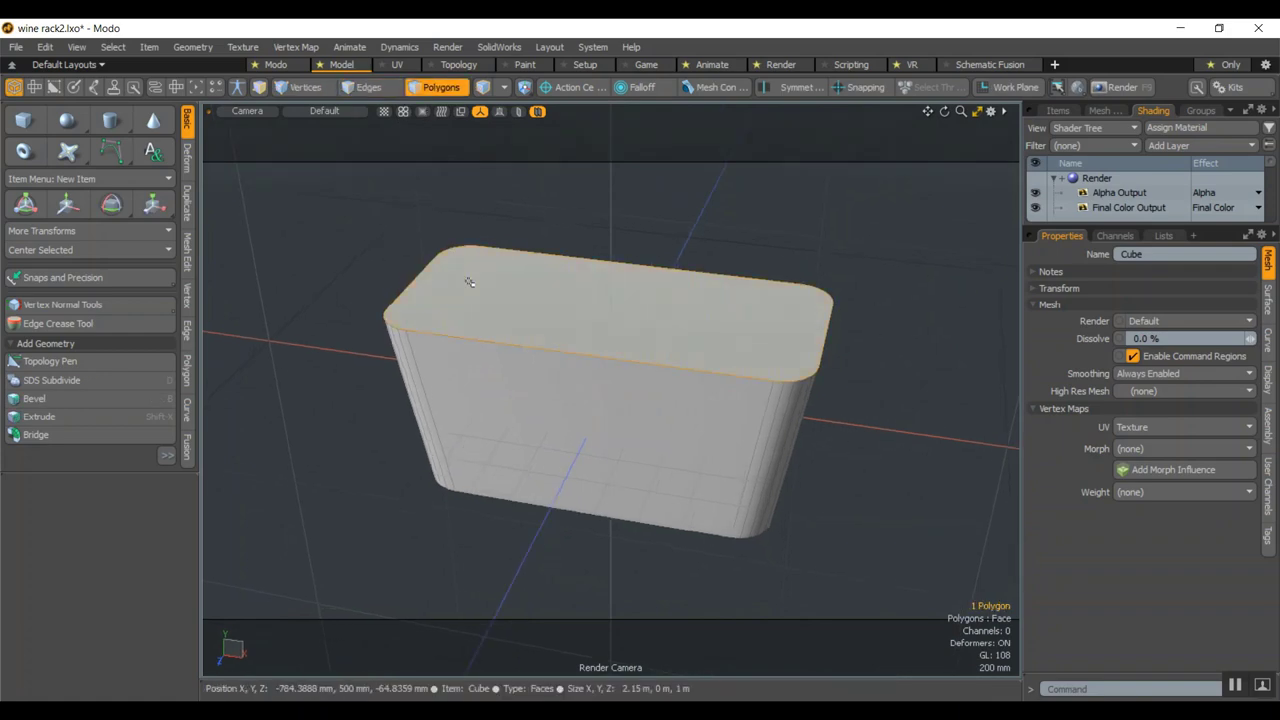
key("b")
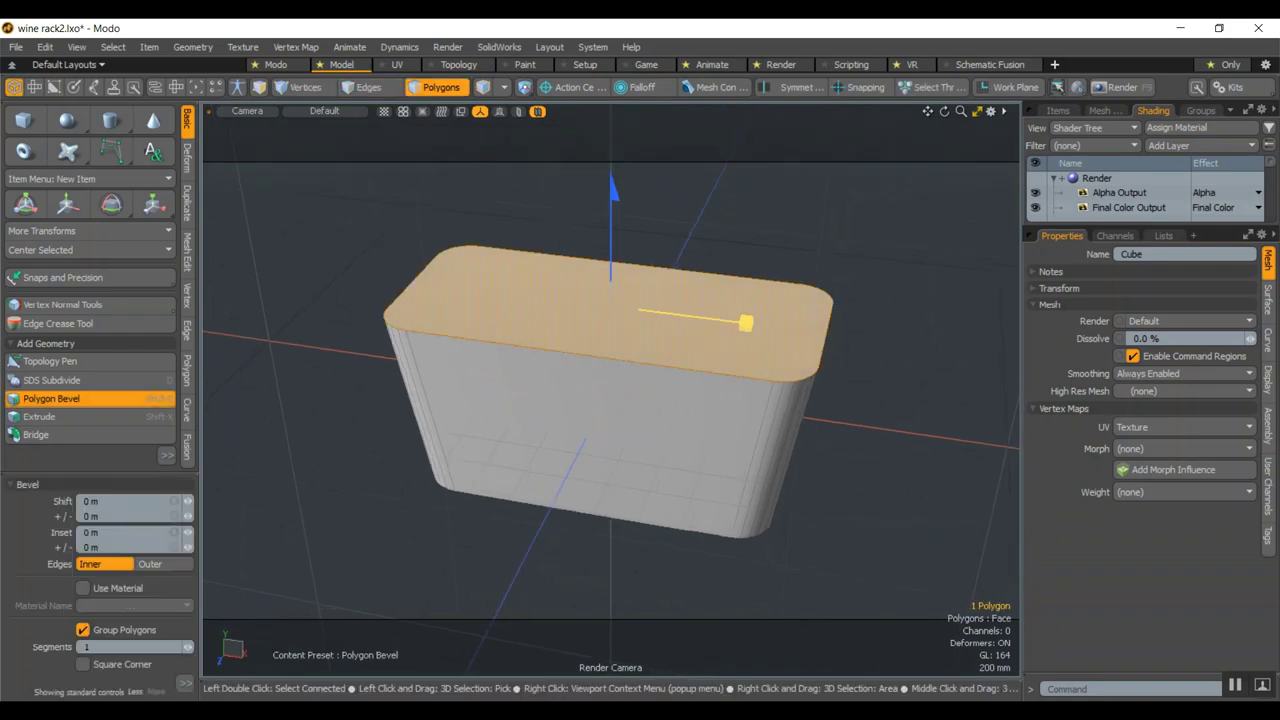
left_click_drag(745, 322, 742, 322)
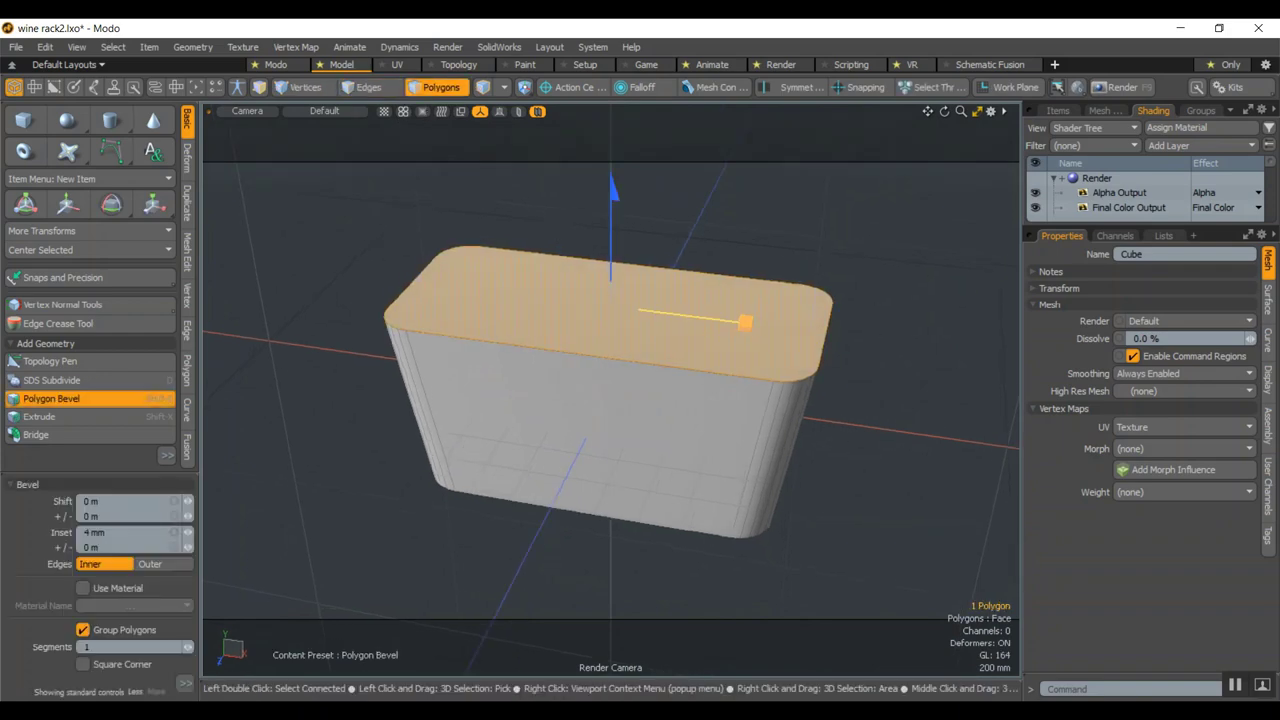
Bevel the inset polygon down into the block with a shift of about -910 mm and an inset of about 86 mm
left_click(747, 299, "shift")
left_click_drag(612, 190, 613, 350)
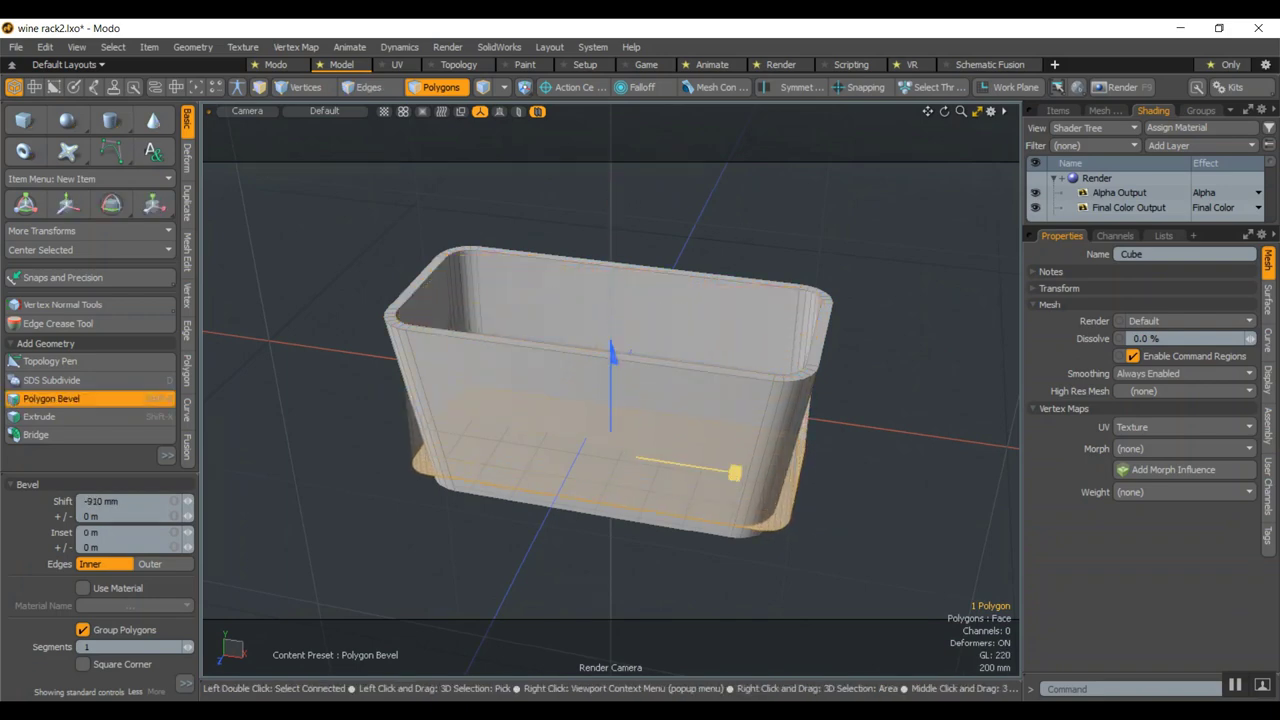
left_click_drag(735, 472, 720, 470)
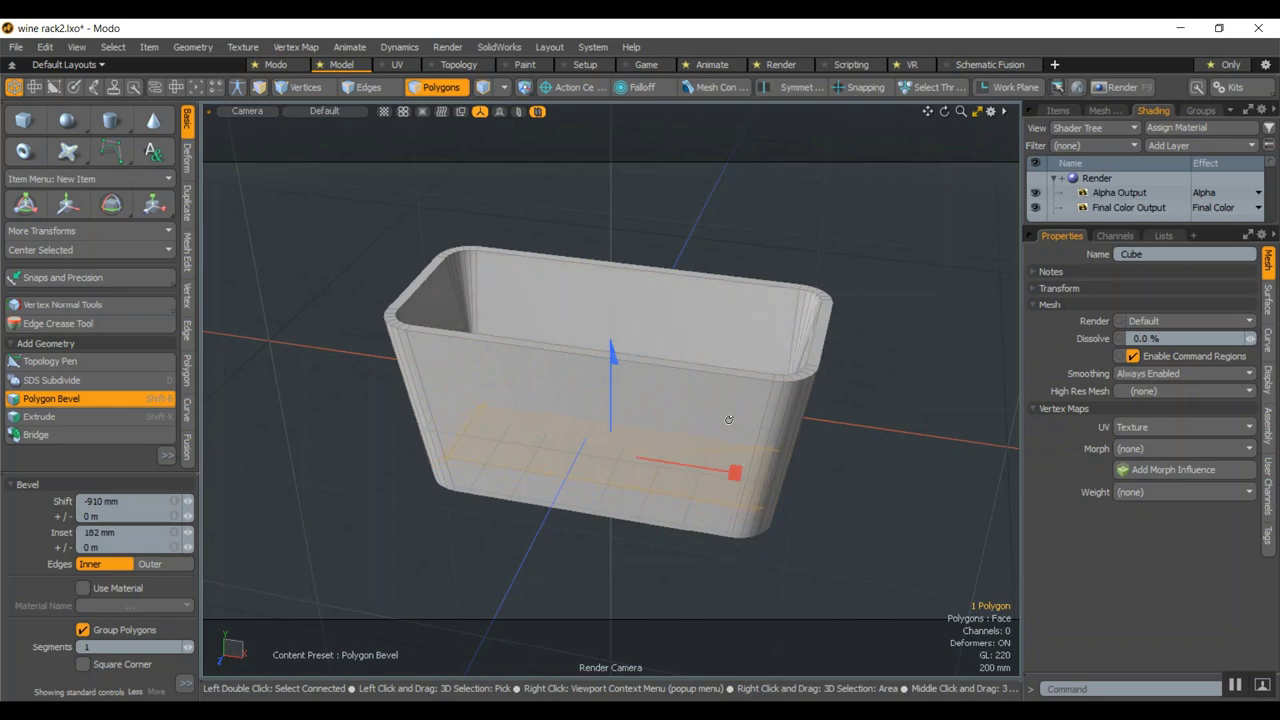
left_click_drag(729, 420, 755, 592, "alt")
mouse_move(731, 418)
left_mouse_down()
mouse_move(746, 412)
mouse_move(733, 410)
left_mouse_up()
scroll(762, 360, "up", 3)
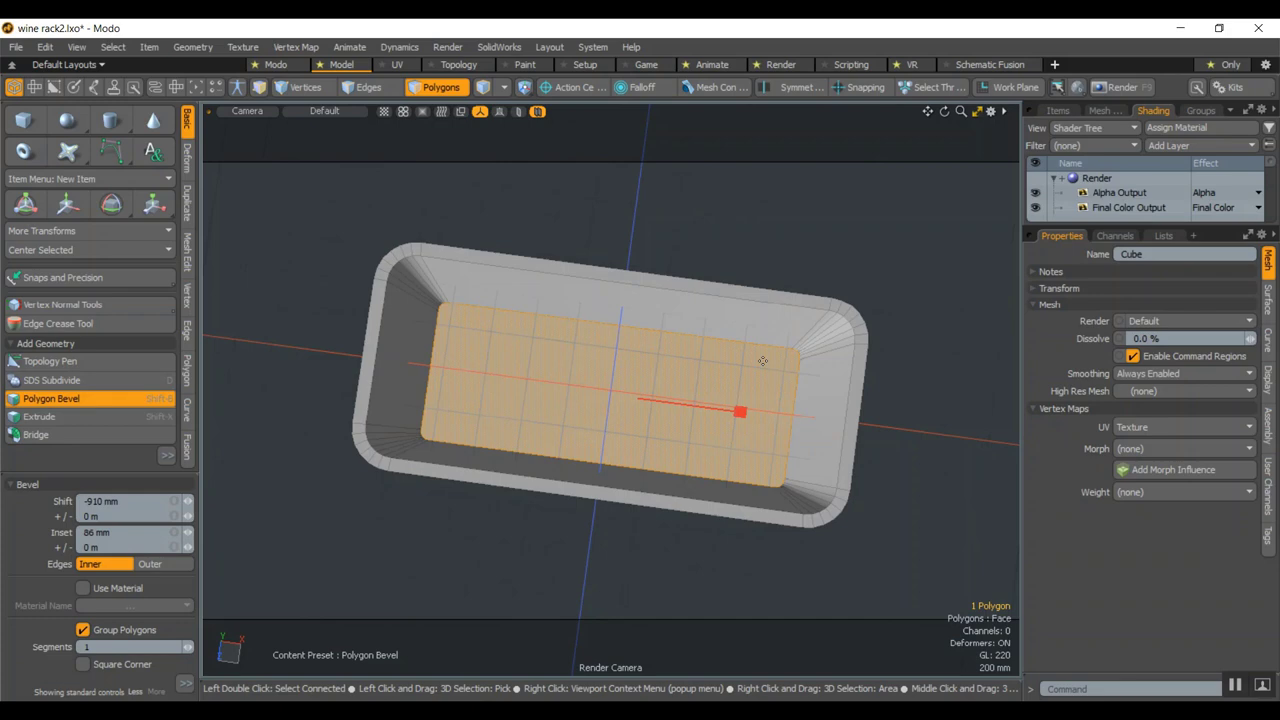
Scale the cavity's floor polygon to follow the tapered outer walls and clear the selection
left_click_drag(820, 309, 786, 343, "alt")
key("r")
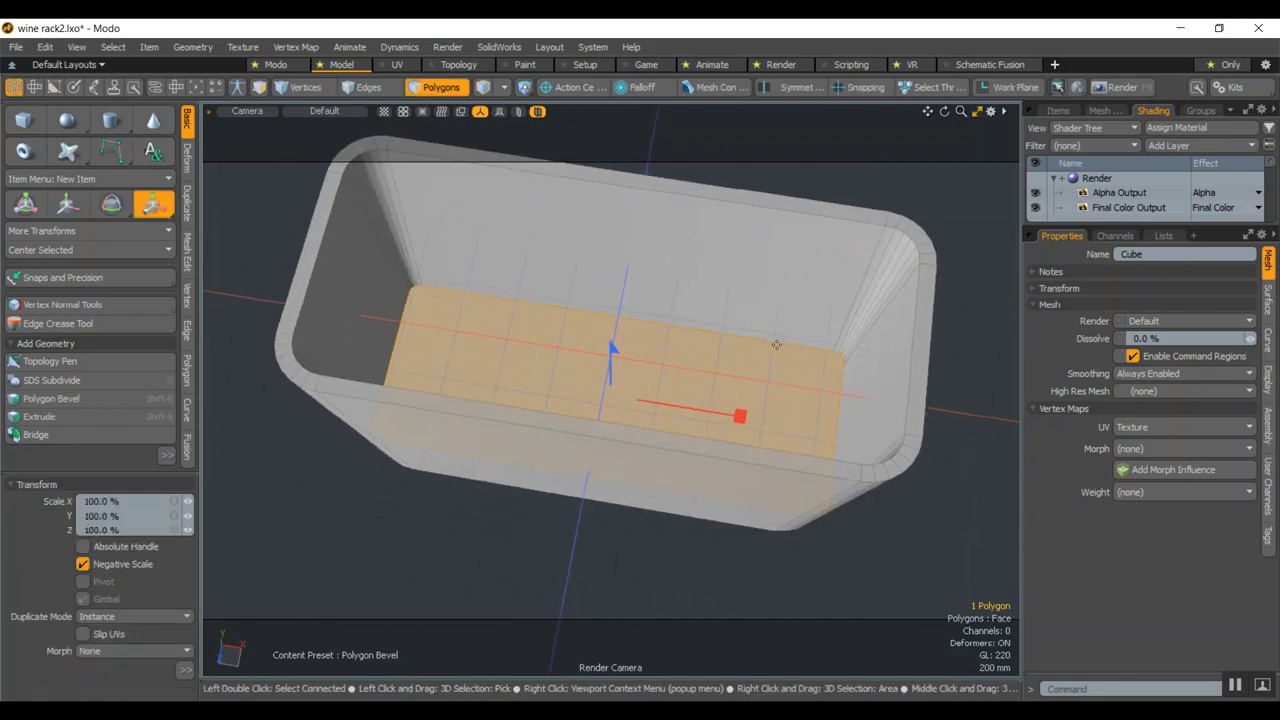
left_click_drag(705, 520, 611, 505)
key("space")
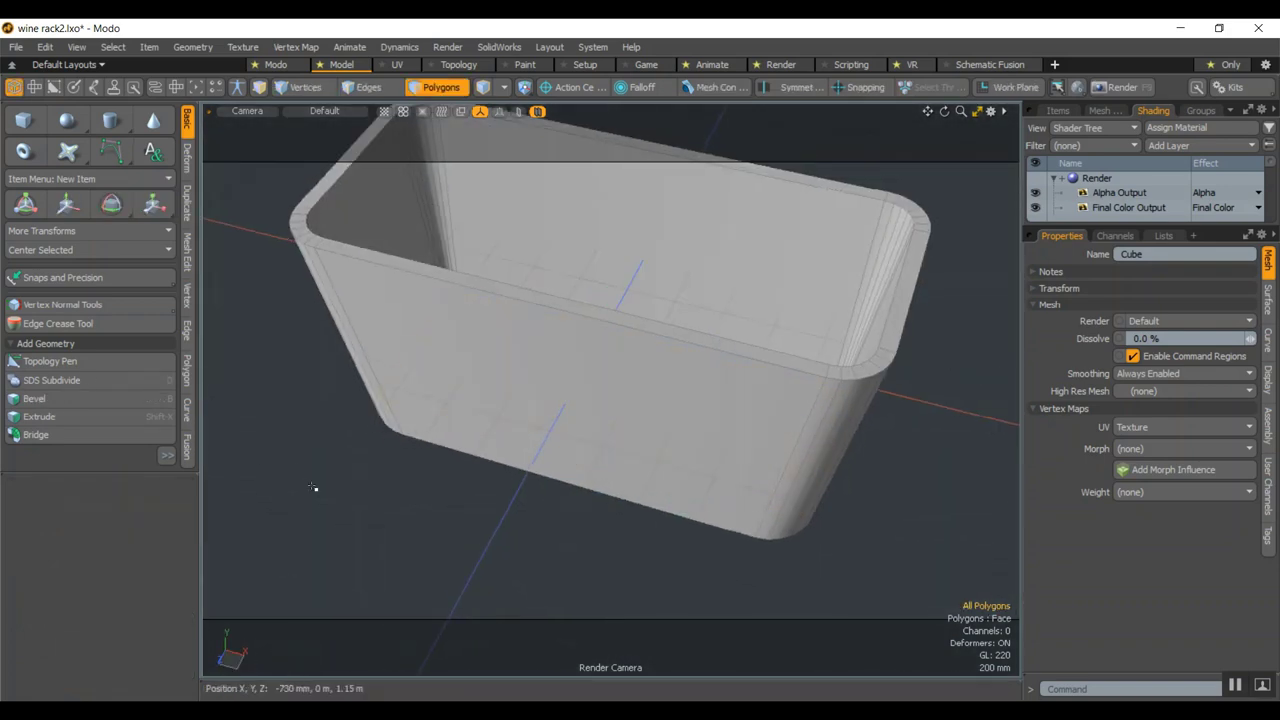
Add edge loops across the tub's long sides at about 25% from each end with Both Sides enabled
left_click_drag(393, 573, 480, 515, "alt")
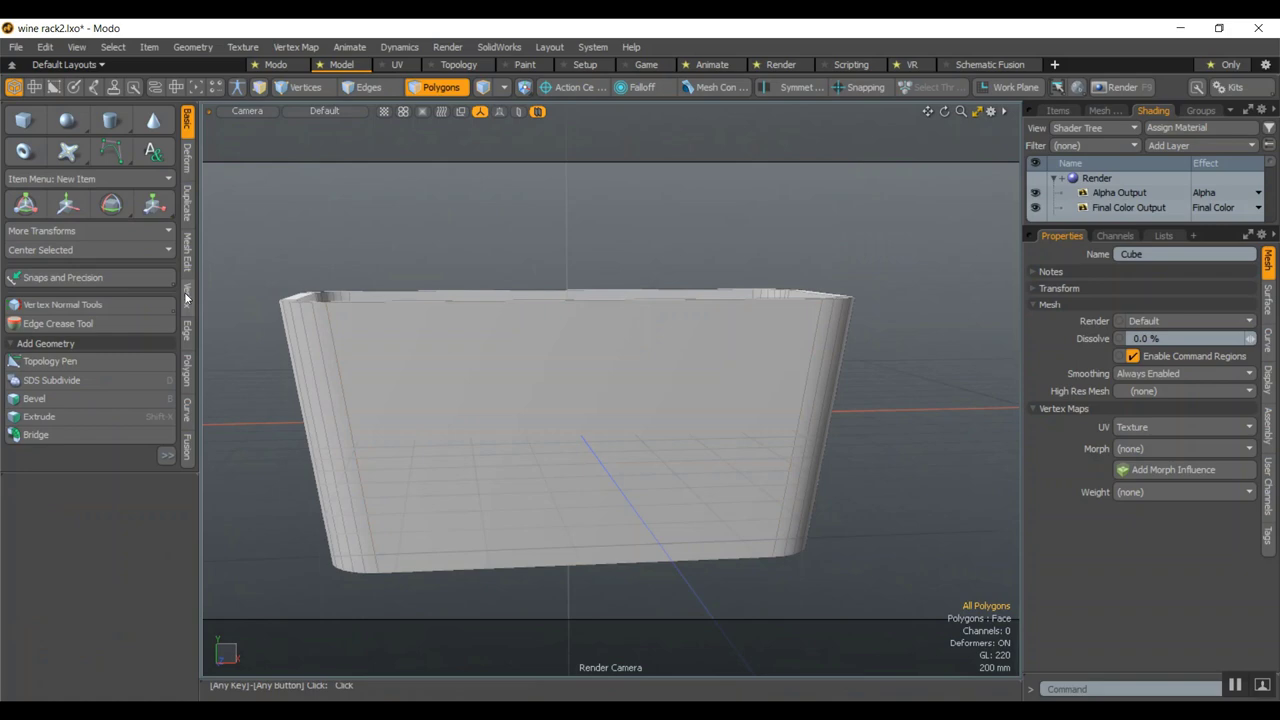
left_click(187, 336)
left_click(50, 258)
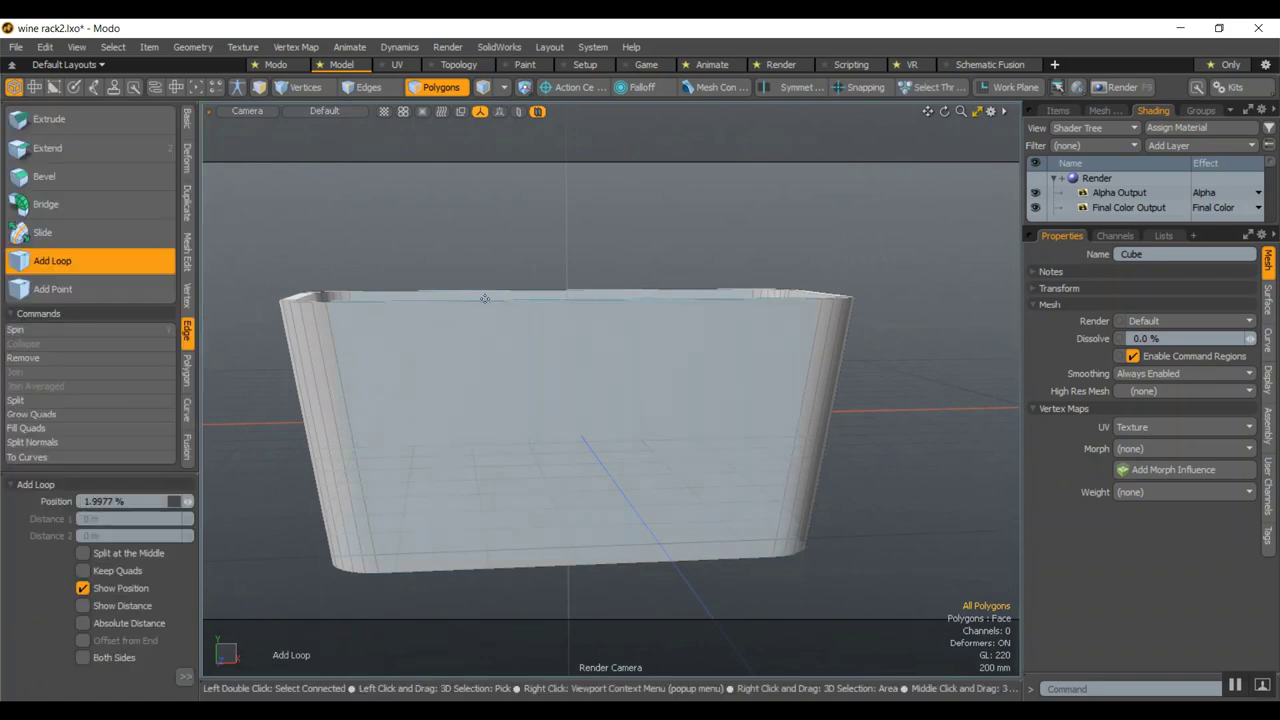
left_click(83, 657)
left_click(435, 299)
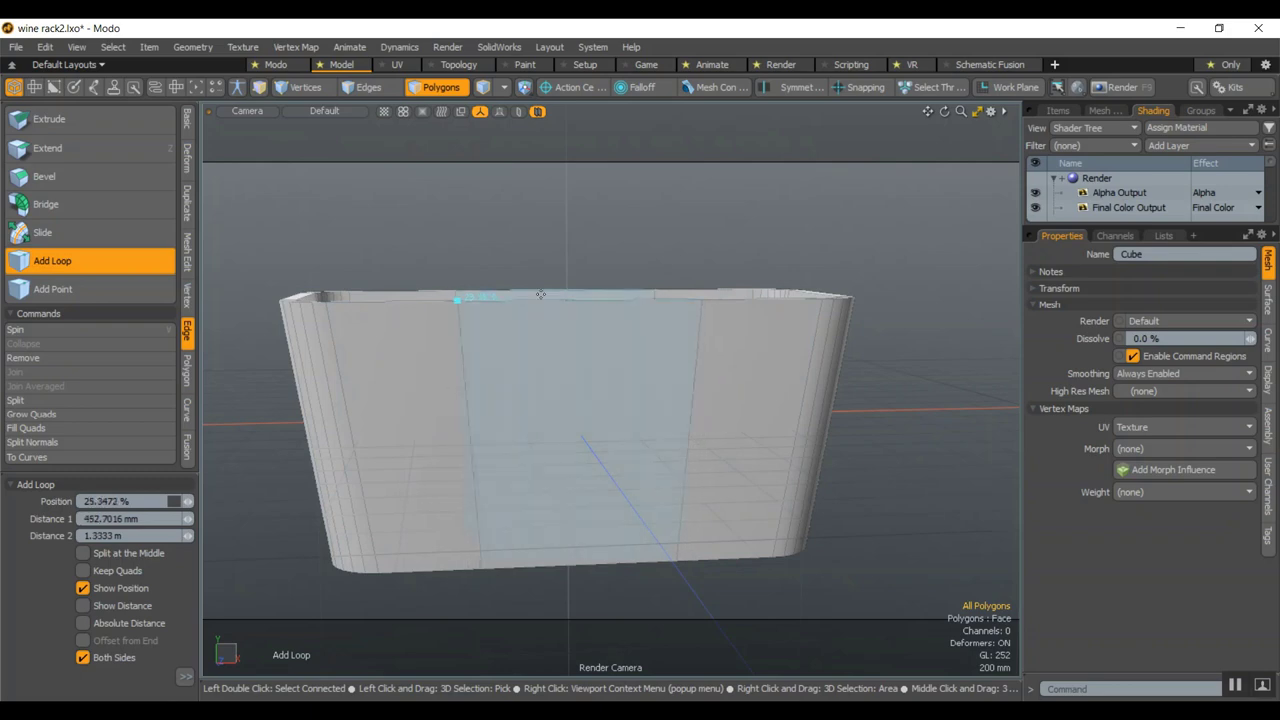
key("space")
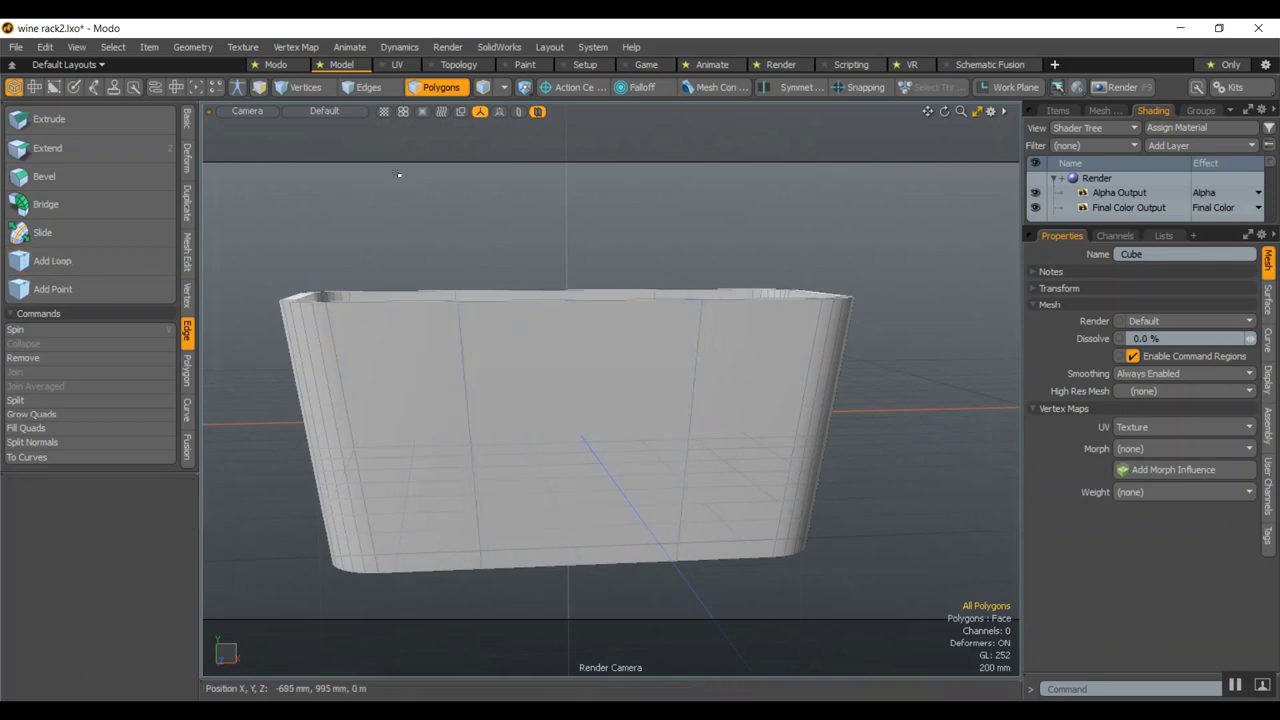
Move the two middle rim polygons on the long sides downward to dip the tub's rim
left_click_drag(403, 208, 713, 353)
key("w")
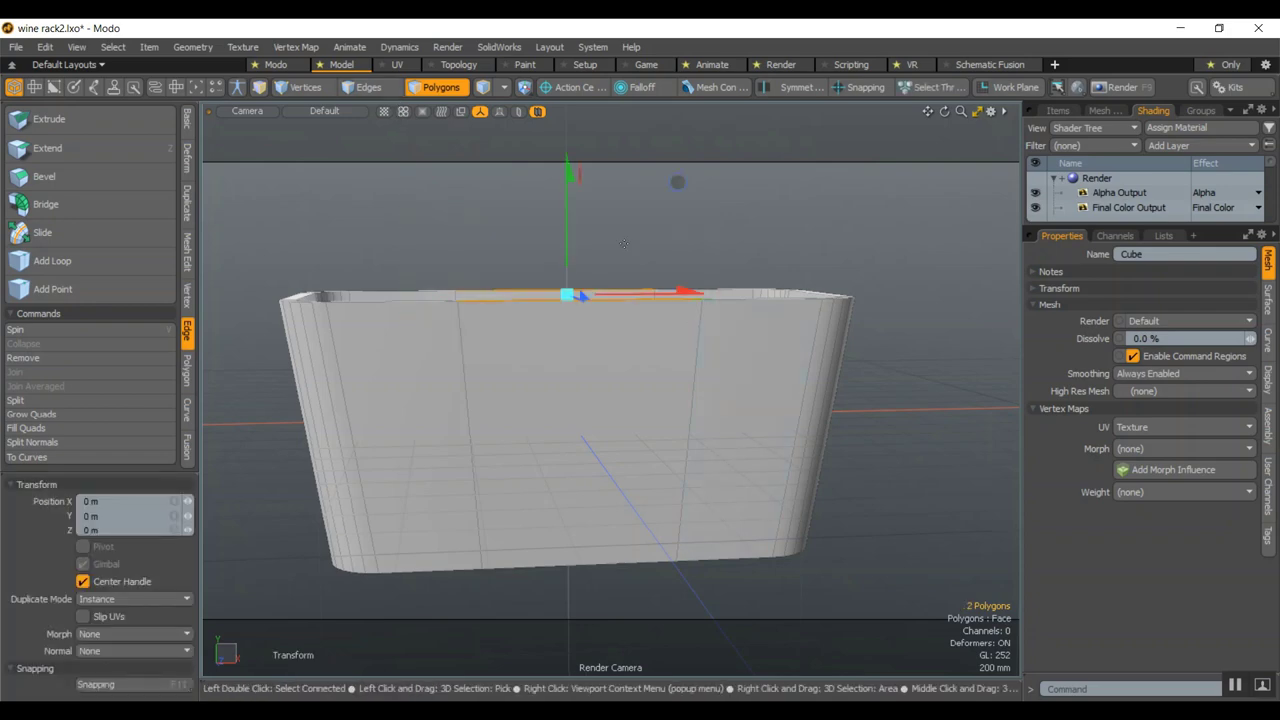
left_click_drag(569, 203, 470, 412)
key("r")
key("q")
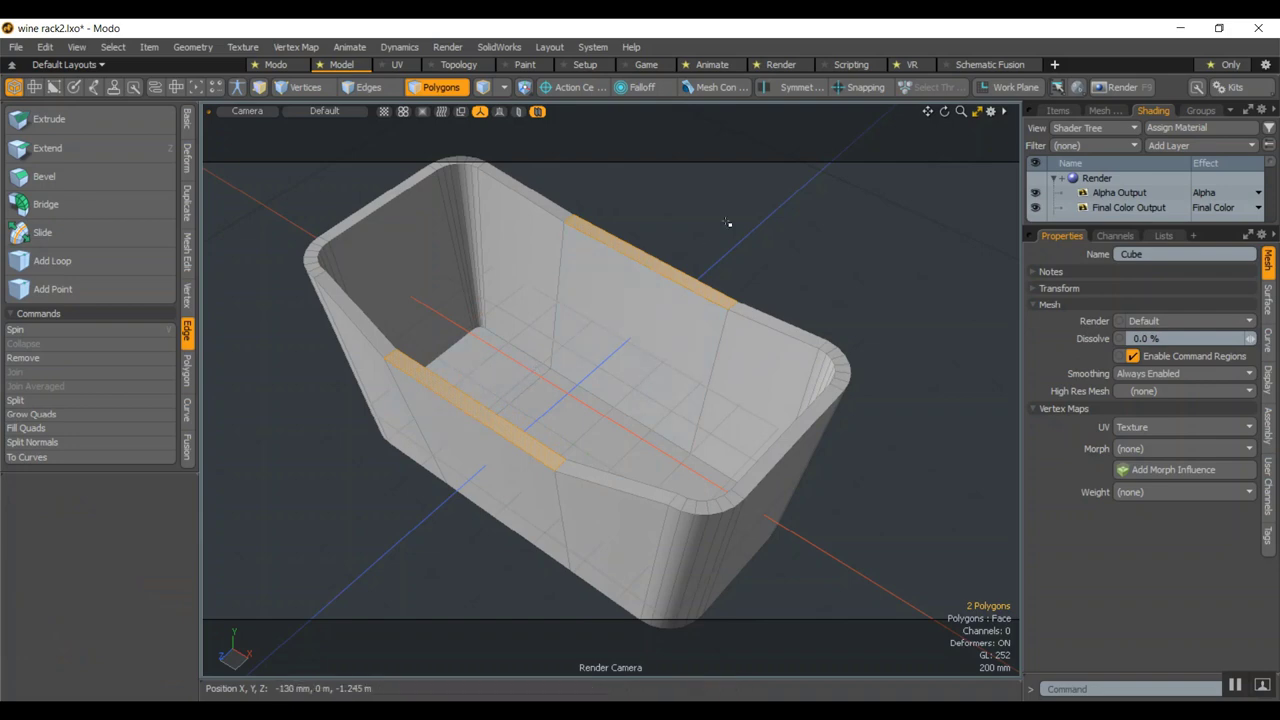
left_click(729, 224)
left_click_drag(653, 445, 658, 372, "alt")
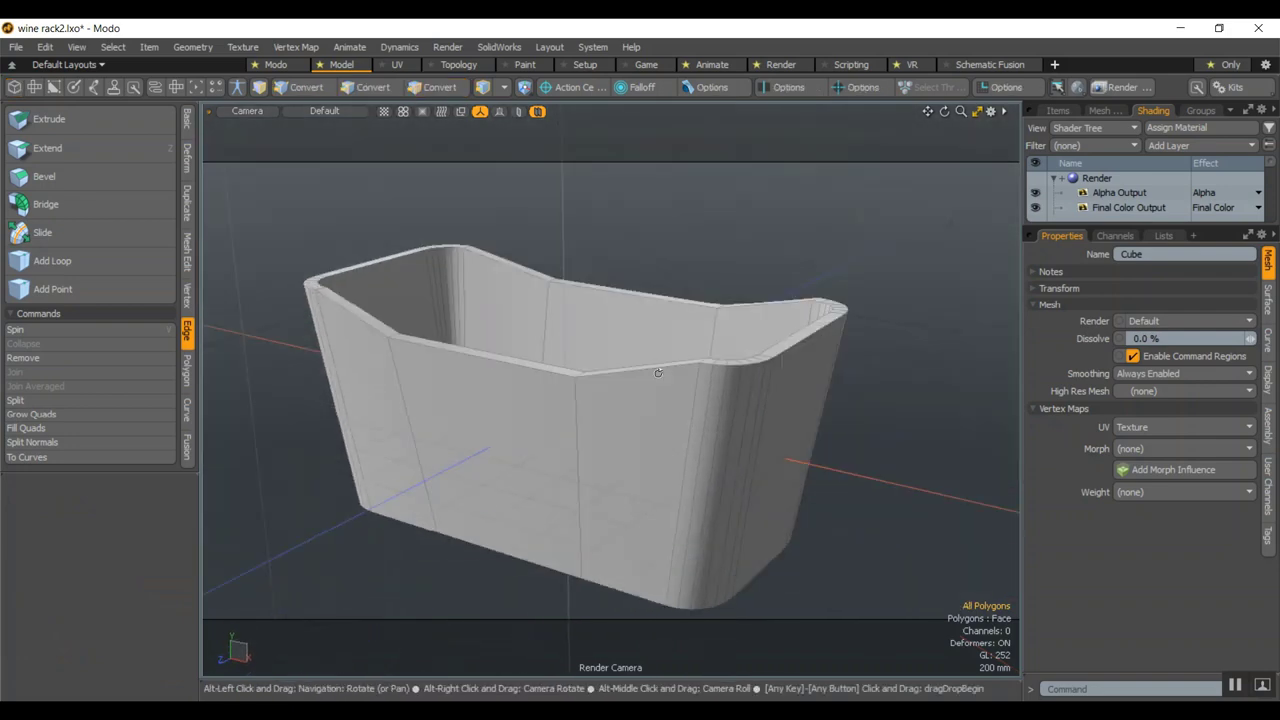
Preview the tub with subdivision surfaces in item mode and return it to plain faces
key("5")
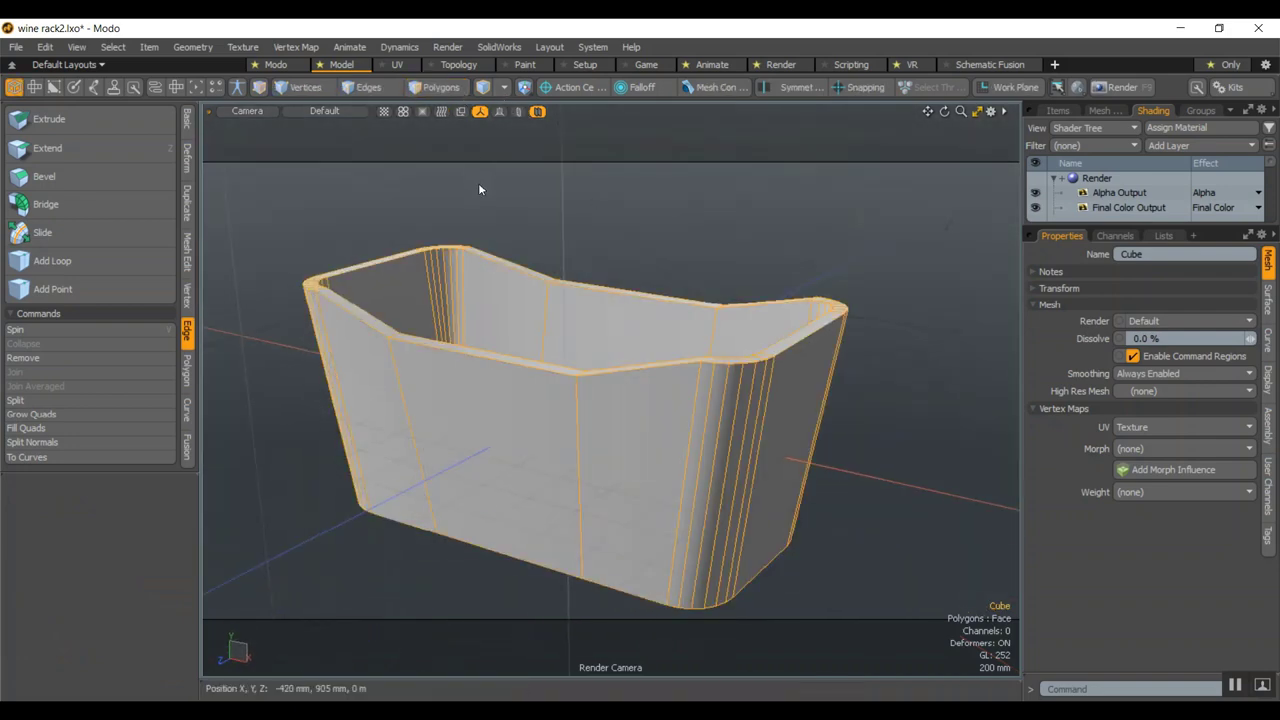
key("Tab")
key("Tab")
Add an edge loop around the tub's outer walls just below the rim, at about 95%, with Both Sides disabled
scroll(347, 274, "up", 2)
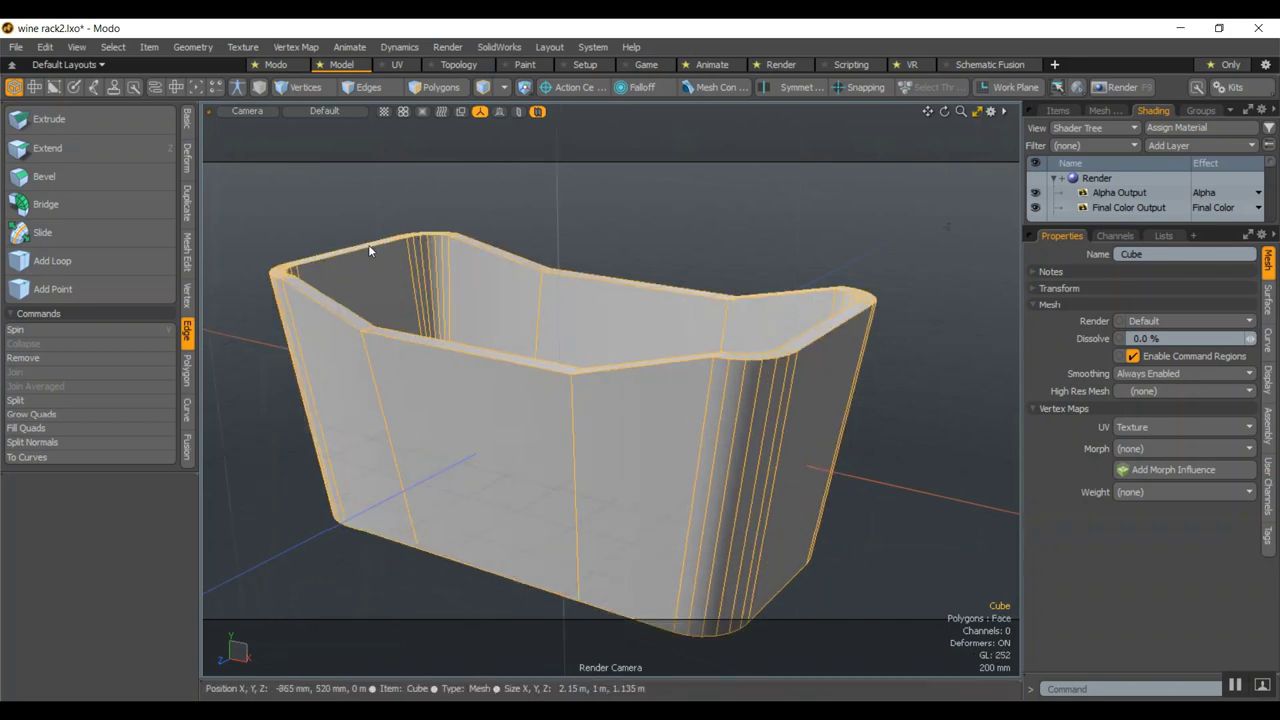
scroll(323, 286, "up", 2)
scroll(395, 304, "up", 2)
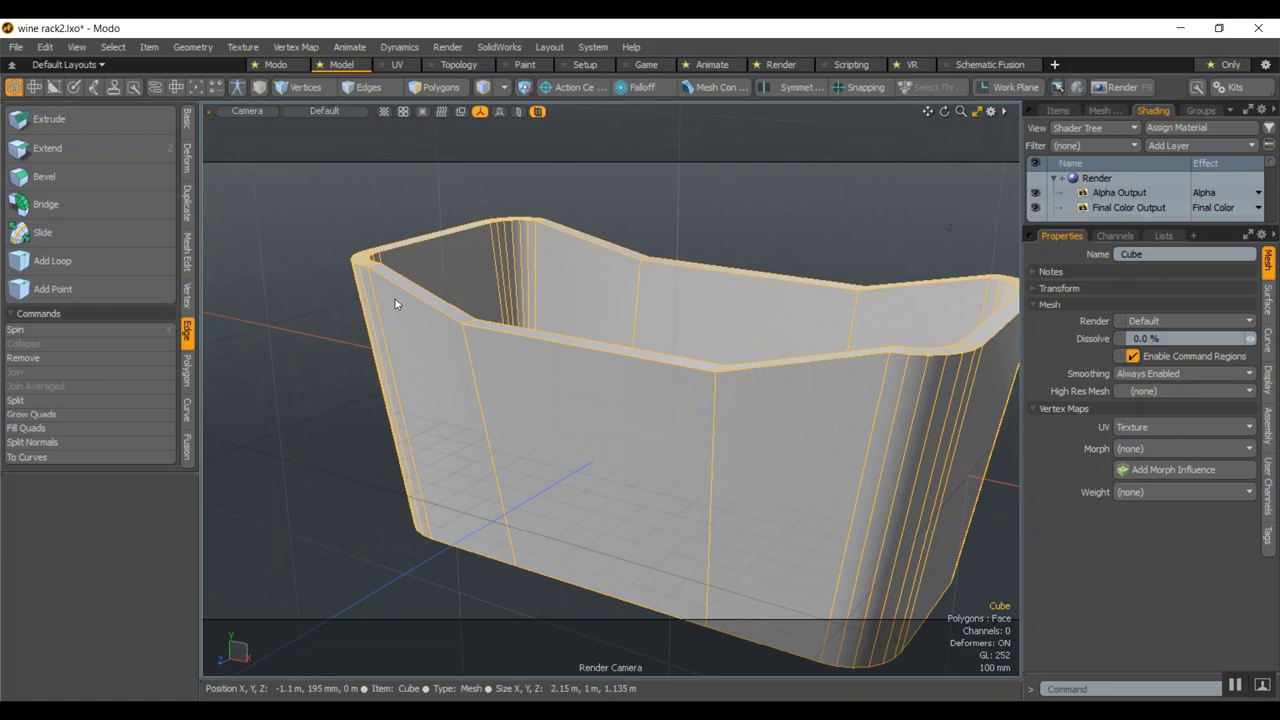
scroll(395, 304, "up", 1)
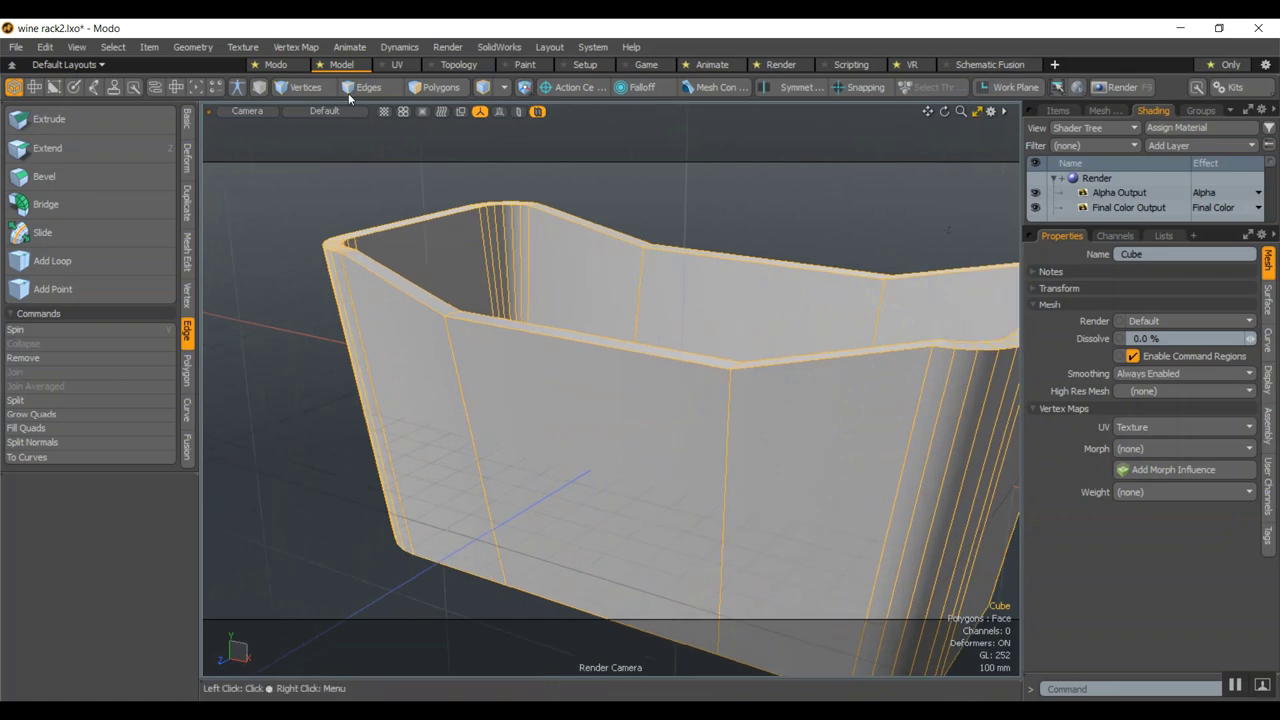
left_click(142, 262)
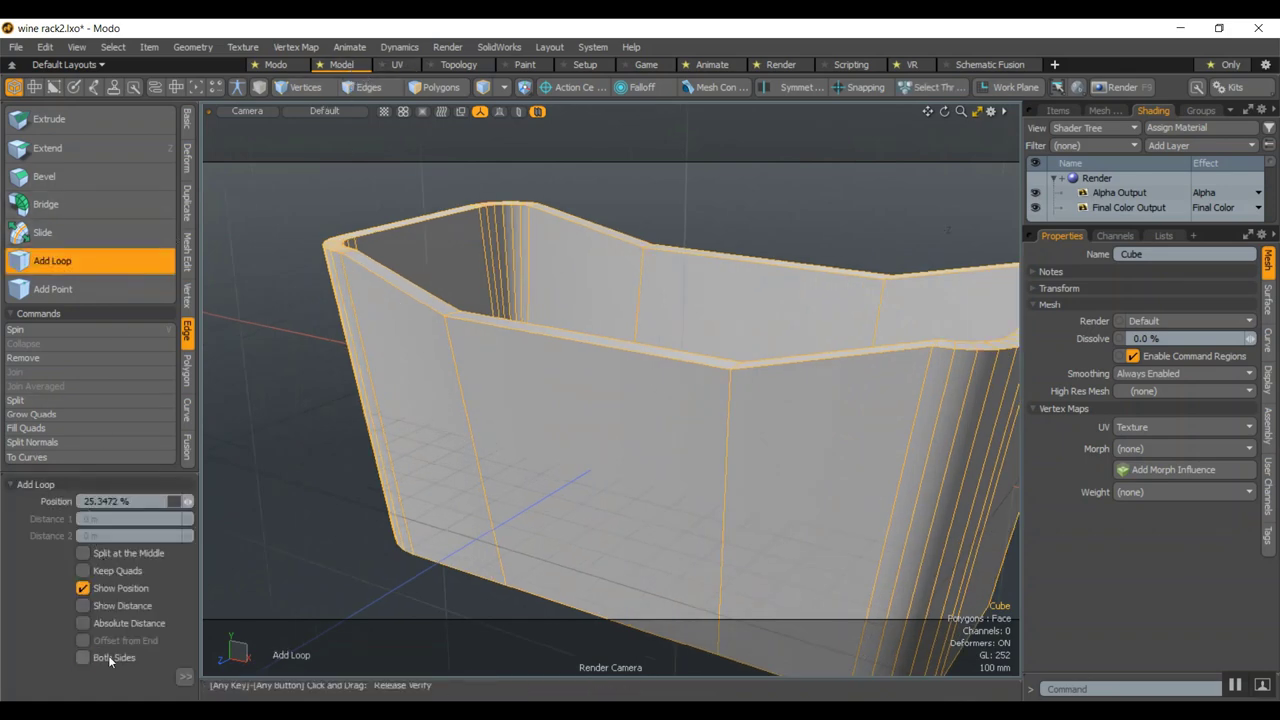
left_click(447, 331)
left_click_drag(448, 336, 447, 334)
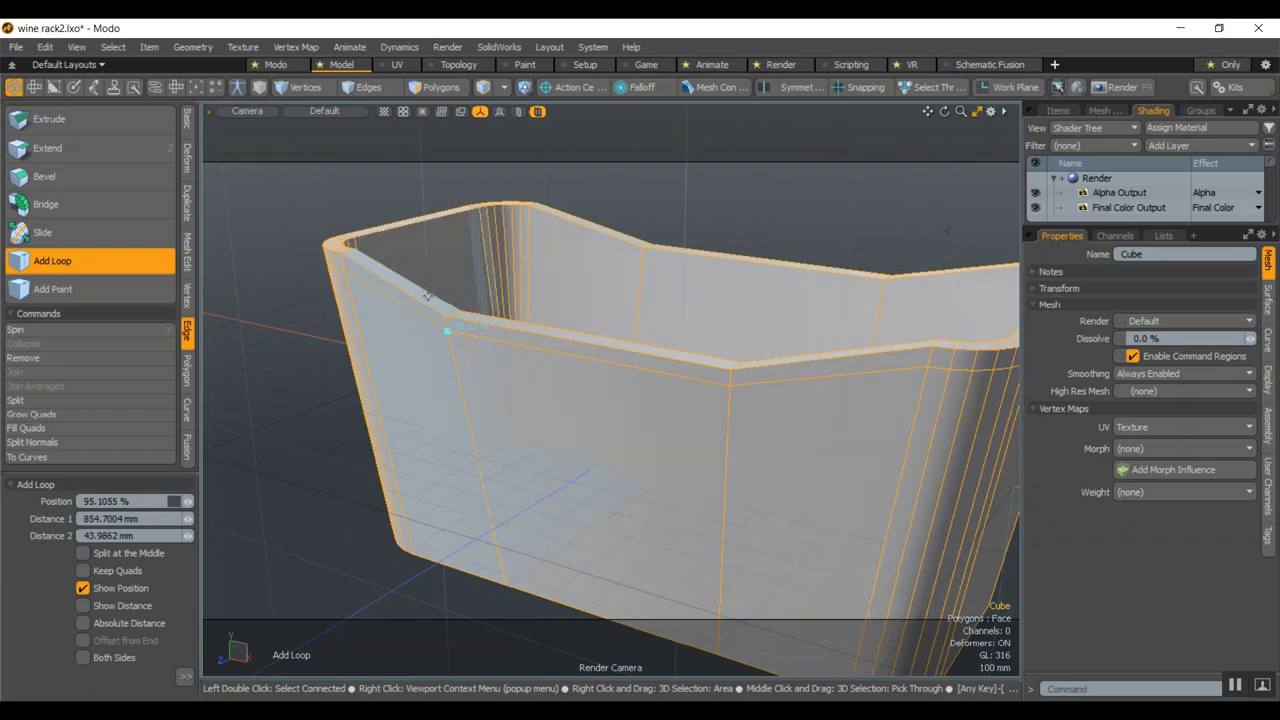
key("space")
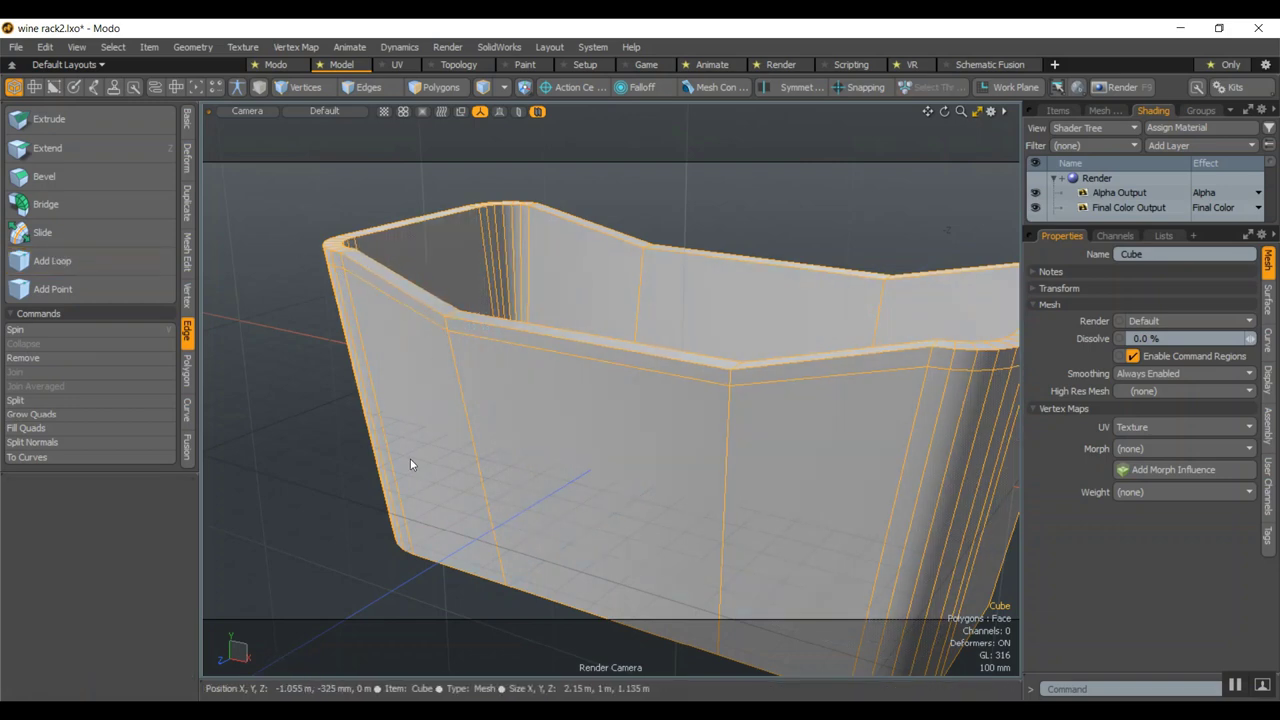
Add an edge loop around the tub's outer walls just above the base, at about 3.5%
left_click(101, 268)
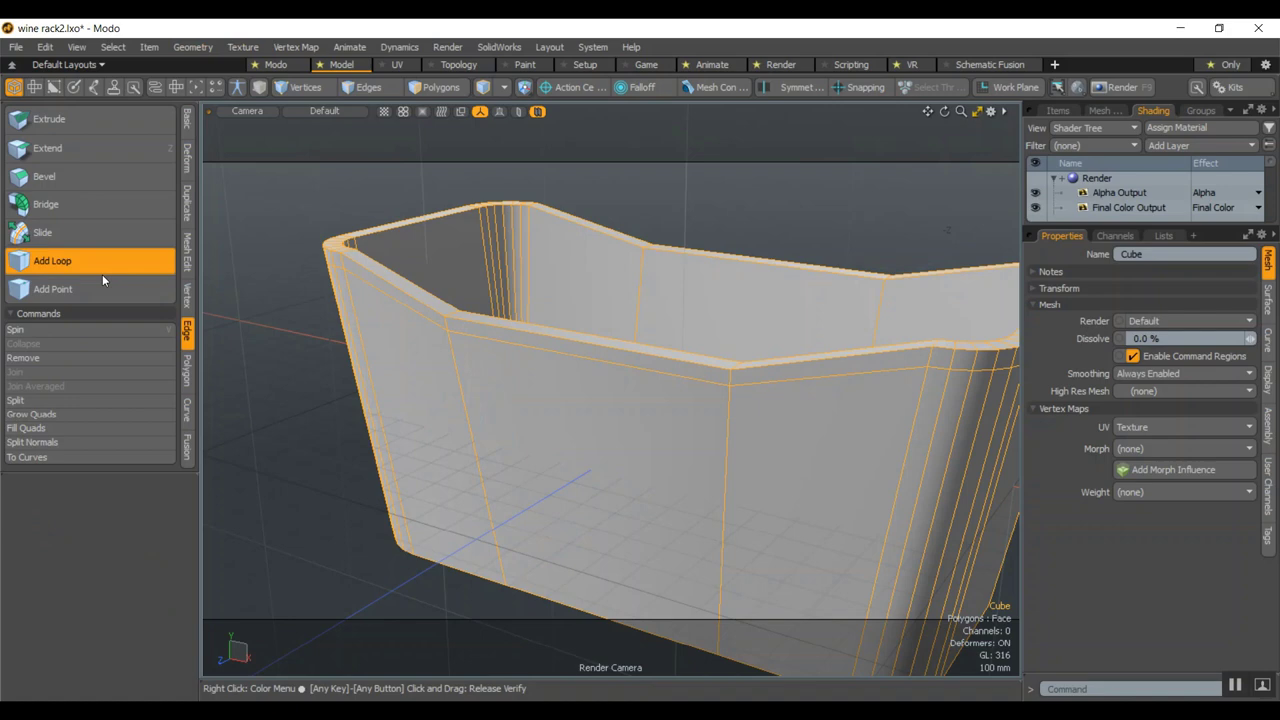
left_click(498, 556)
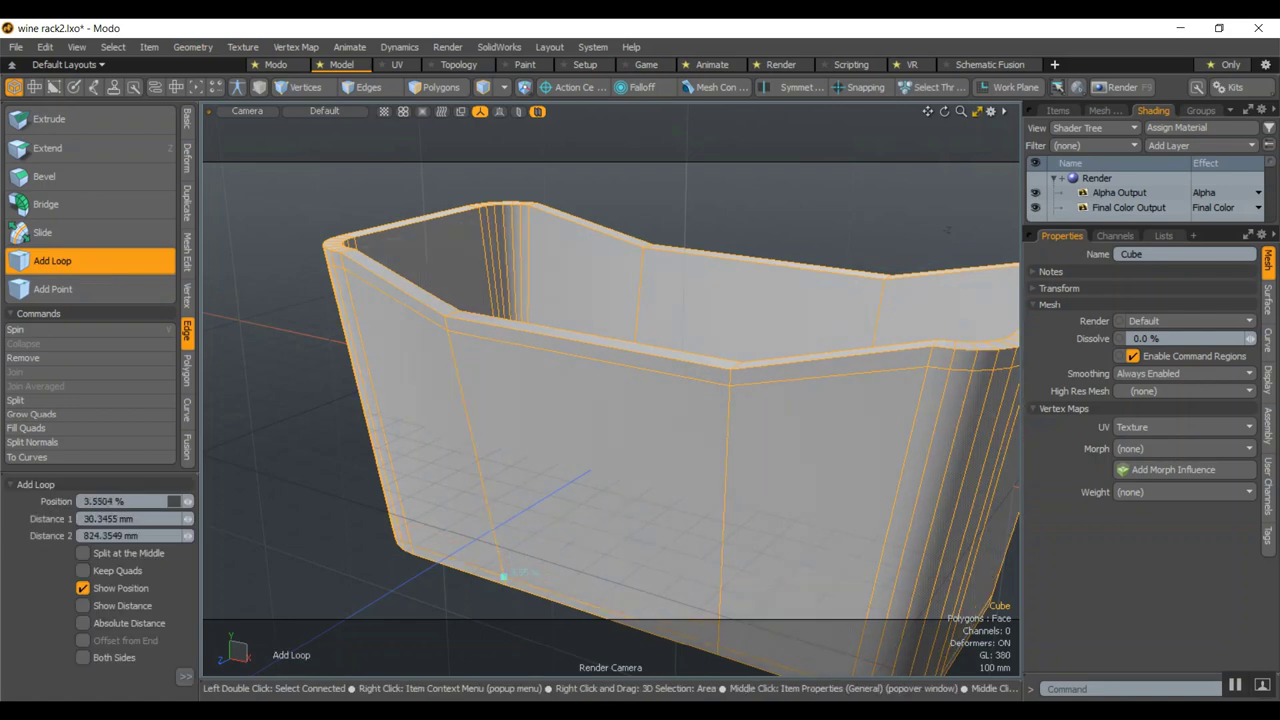
key("space")
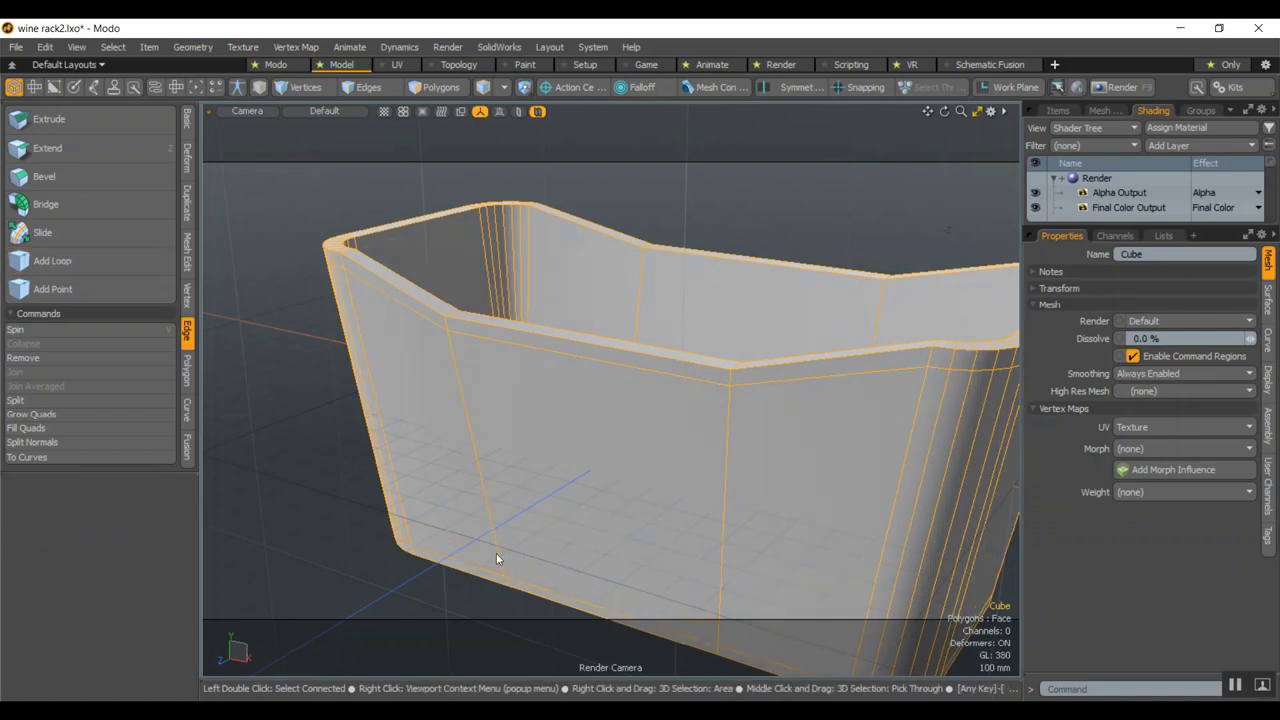
Inset the three grouped underside polygons of the tub by 32 mm, inset them a second time, and clear the selection
left_click_drag(486, 534, 498, 328, "alt")
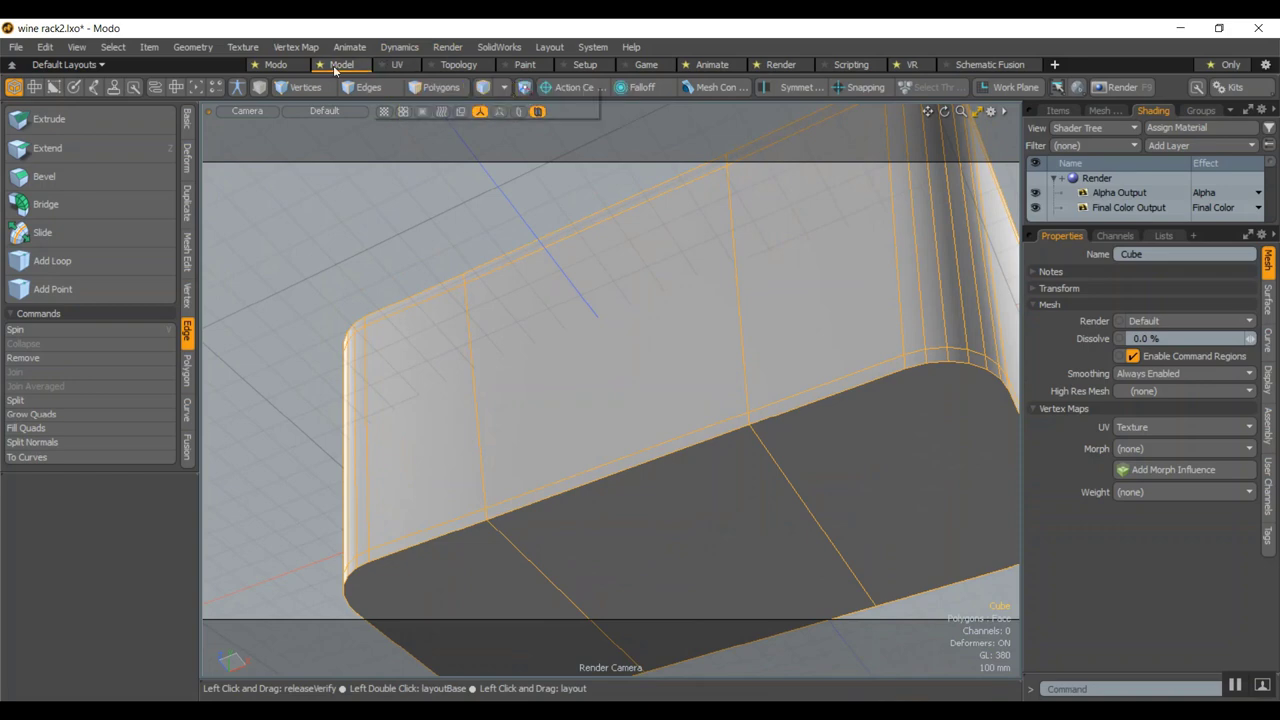
left_click(441, 87)
left_click(555, 537, "shift")
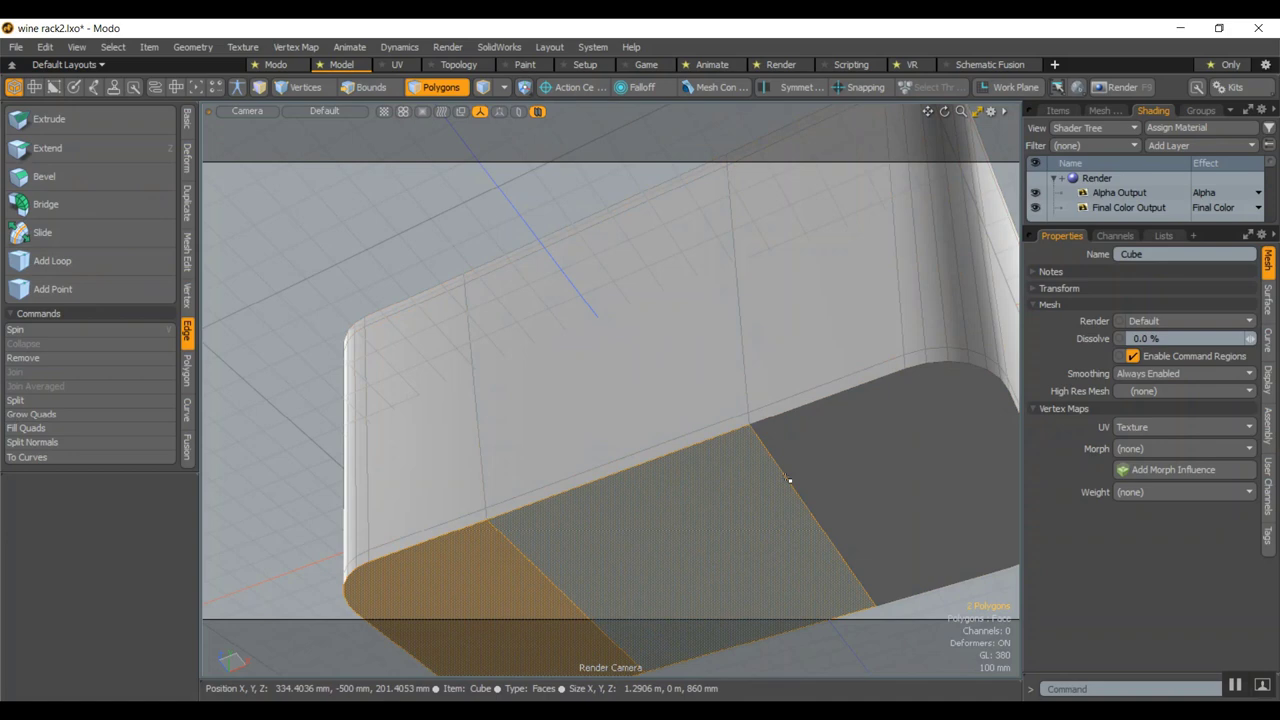
left_click(817, 465, "shift")
key("b")
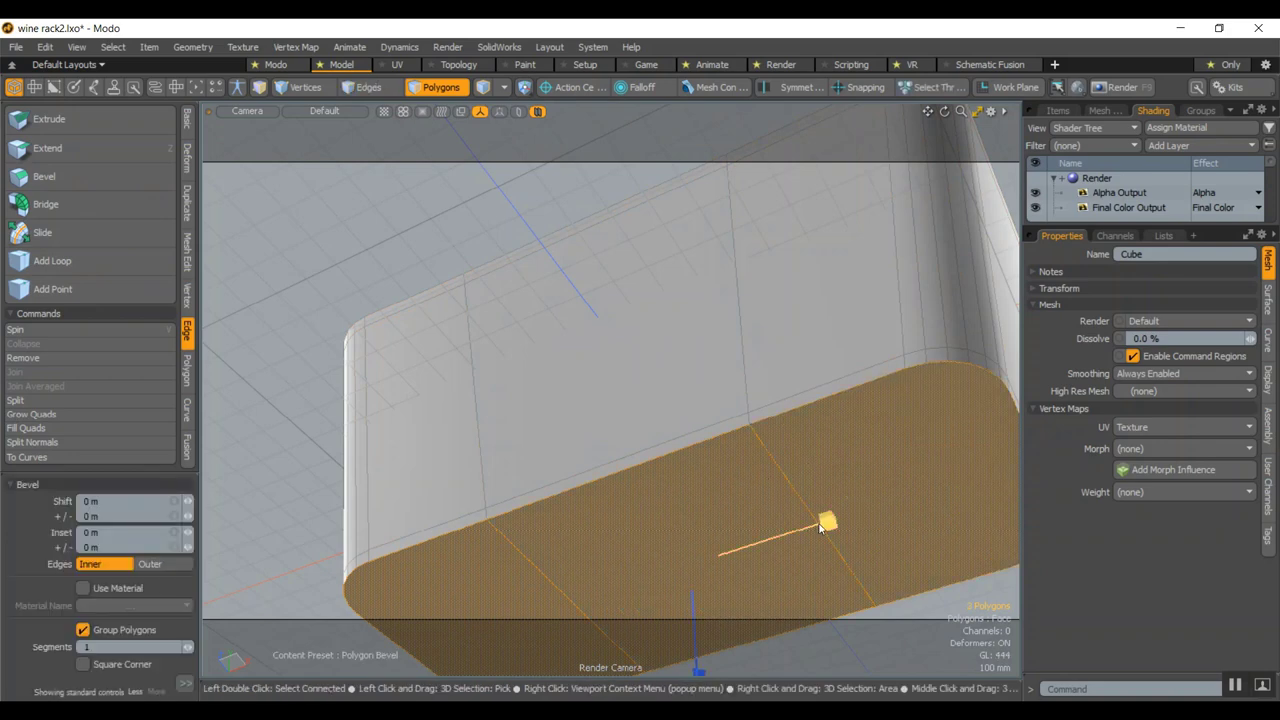
left_click_drag(827, 521, 824, 522)
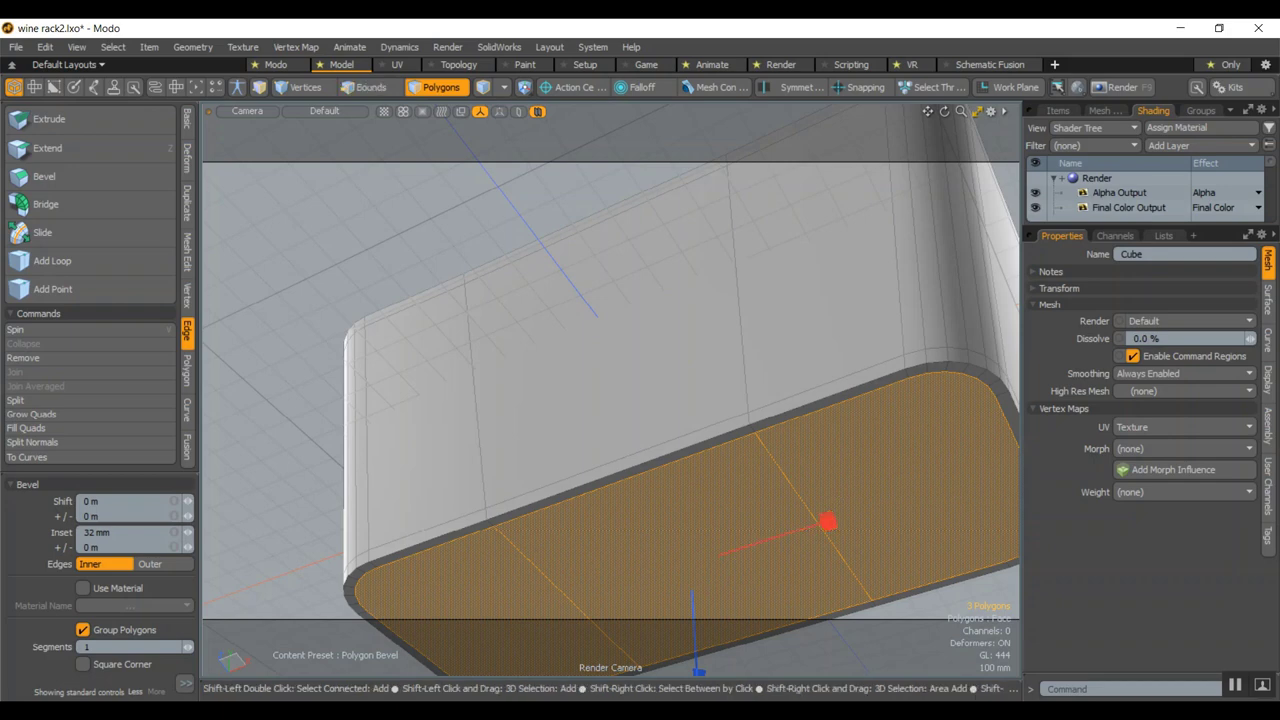
left_click(833, 512, "shift")
left_click_drag(827, 521, 808, 527)
key("space")
left_click(470, 188)
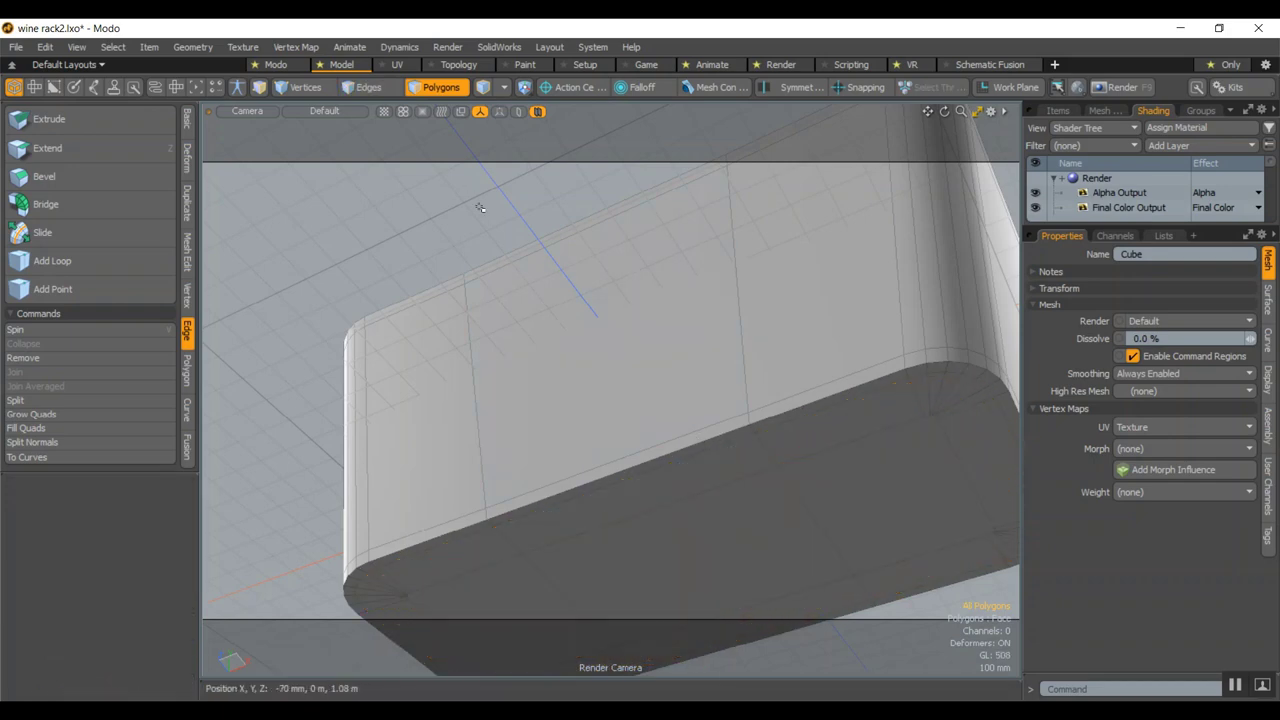
Preview the tub with subdivision surfaces and return it to plain faces
left_click_drag(470, 188, 597, 489, "alt")
key("Tab")
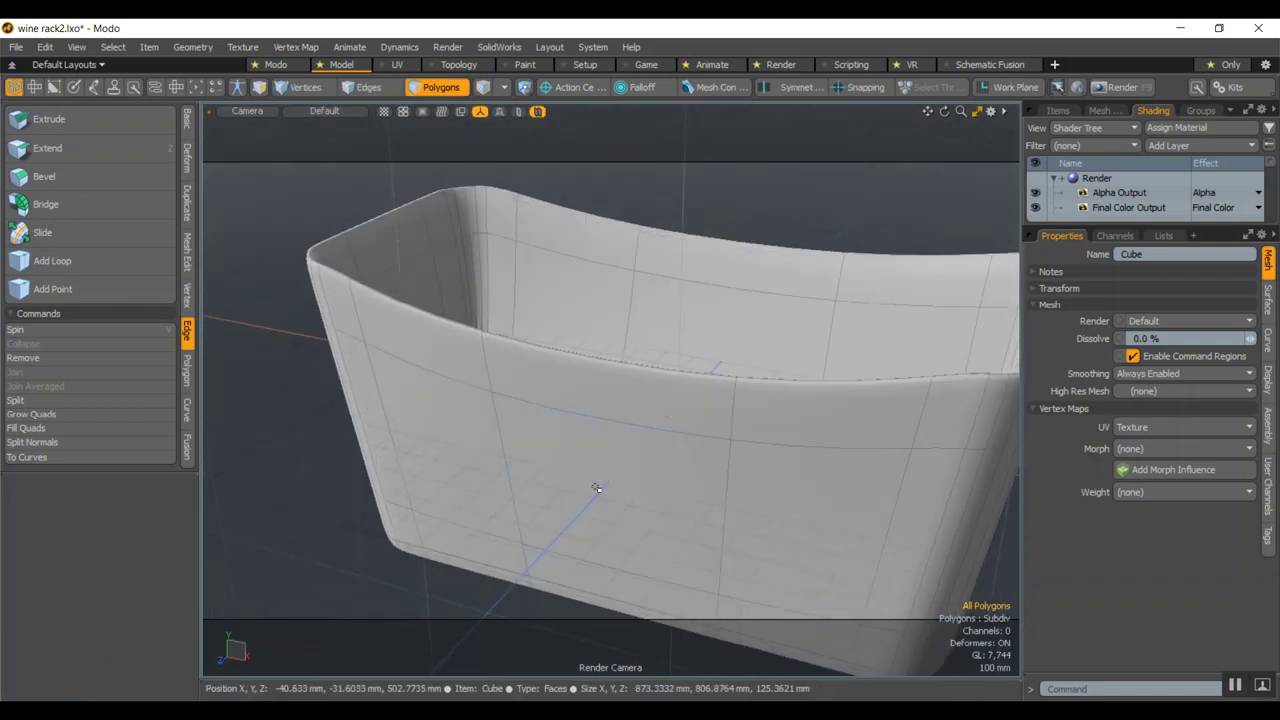
key("Tab")
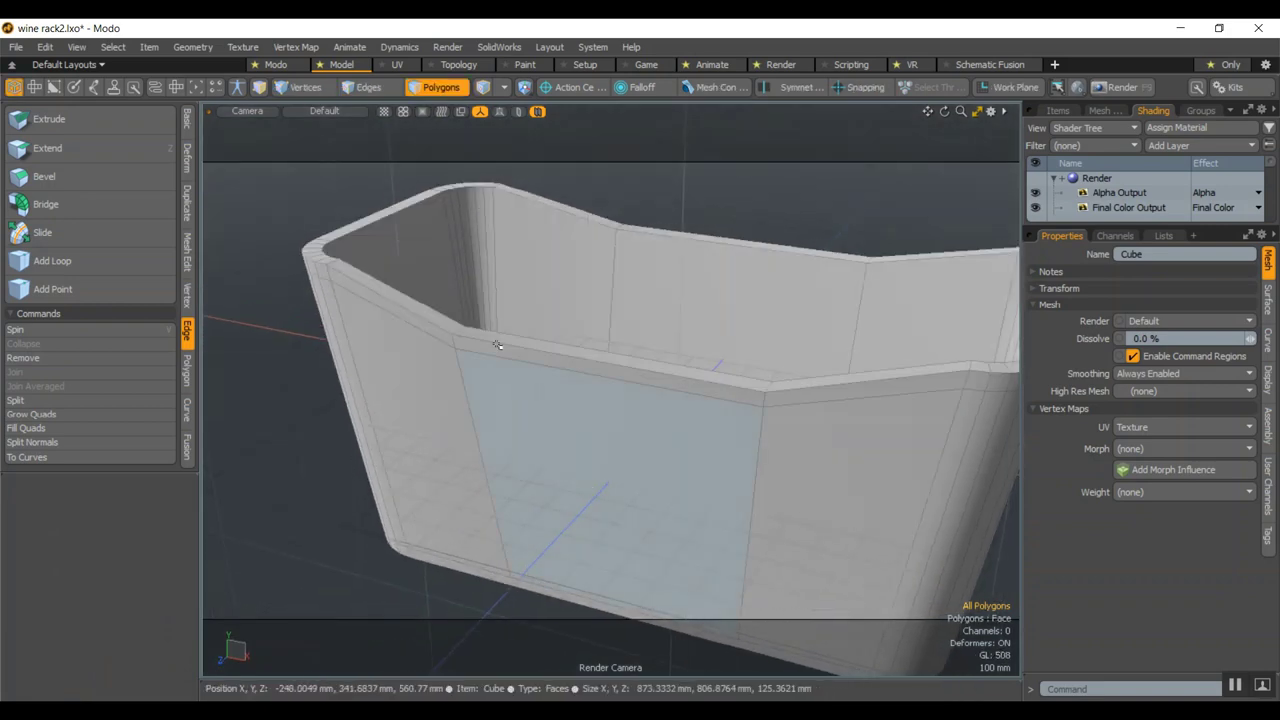
Bevel the outer polygon band below the rim outward by 20 mm, add a second bevel with zero shift, and preview the subdivided result
left_click(425, 317)
left_click(497, 340, "shift")
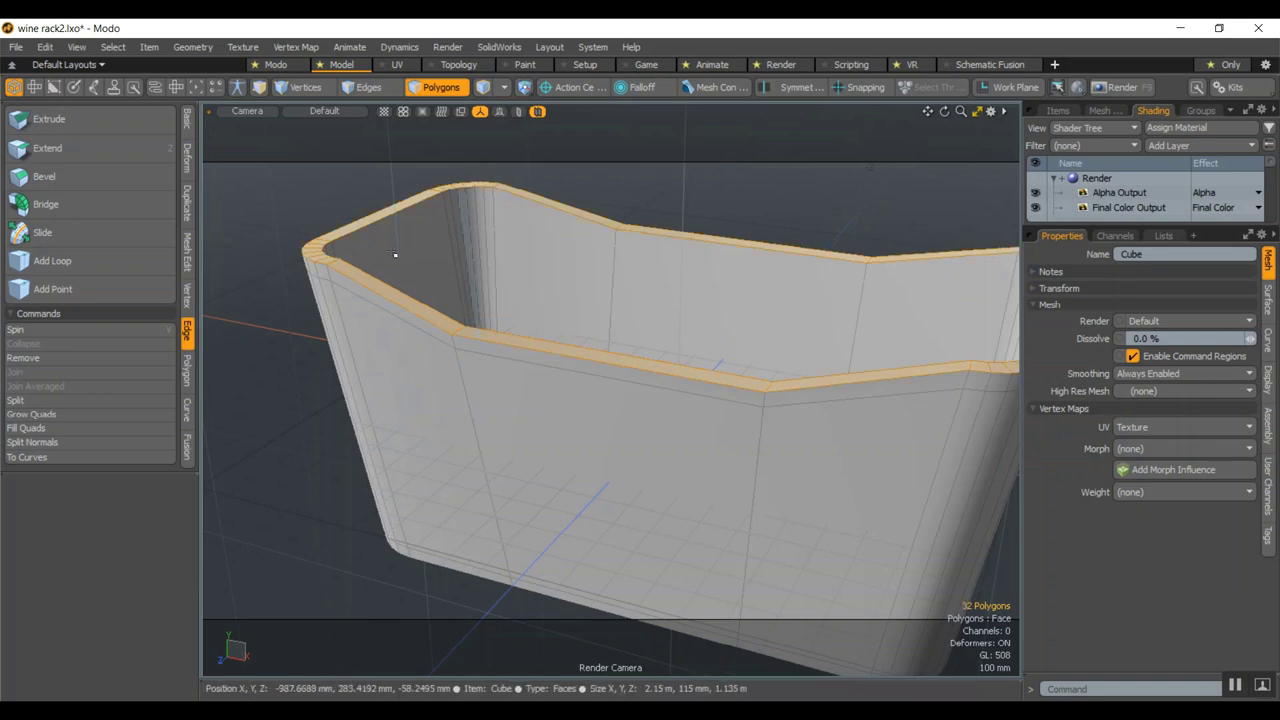
left_click(423, 330)
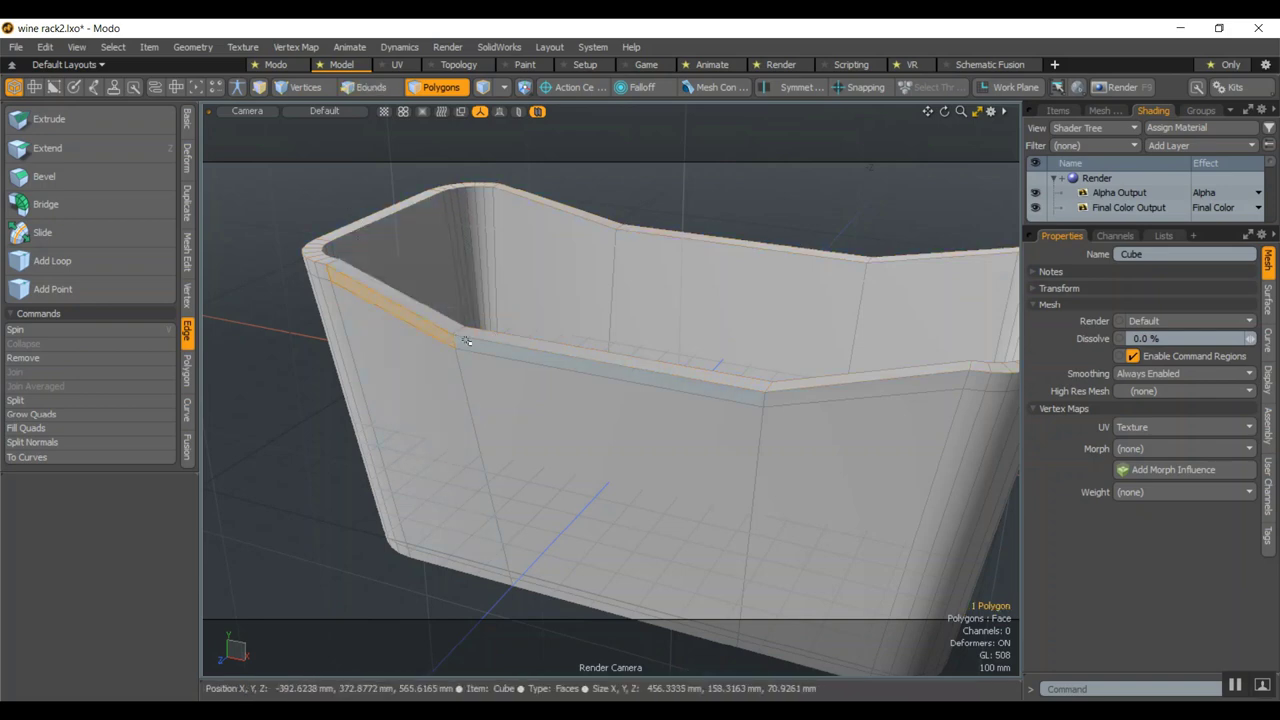
left_click(466, 341, "shift")
key("l")
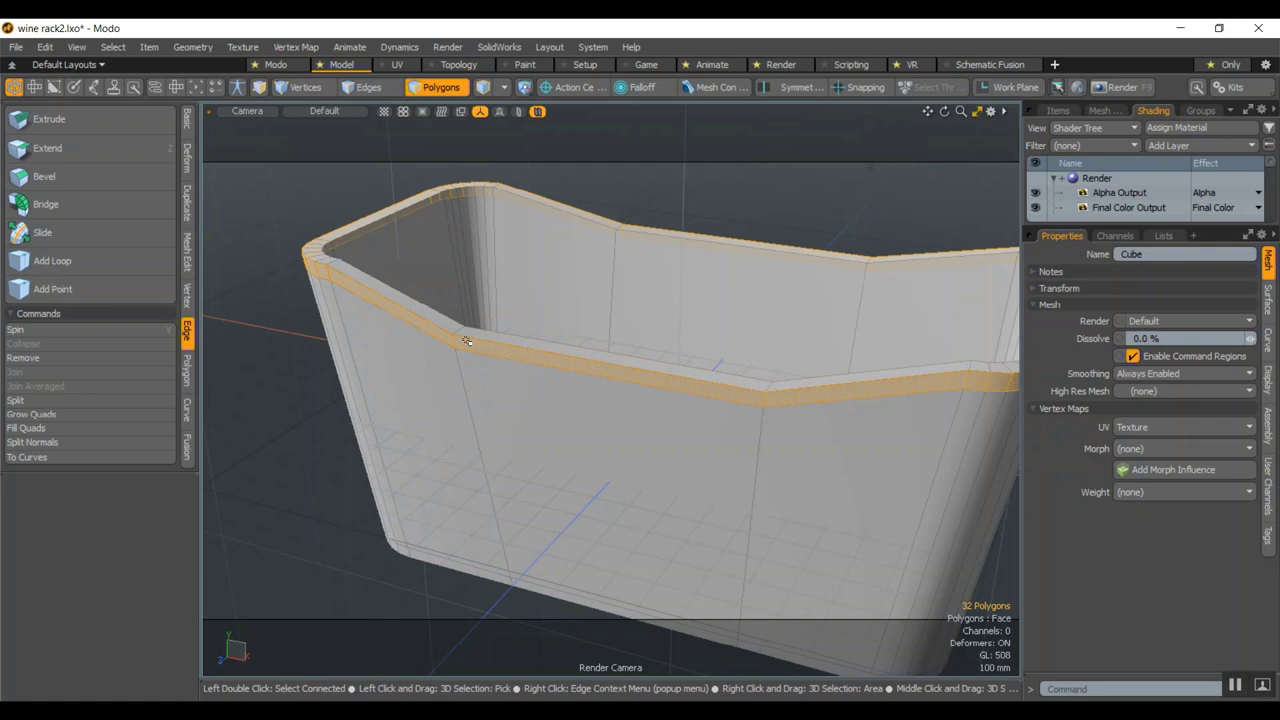
key("b")
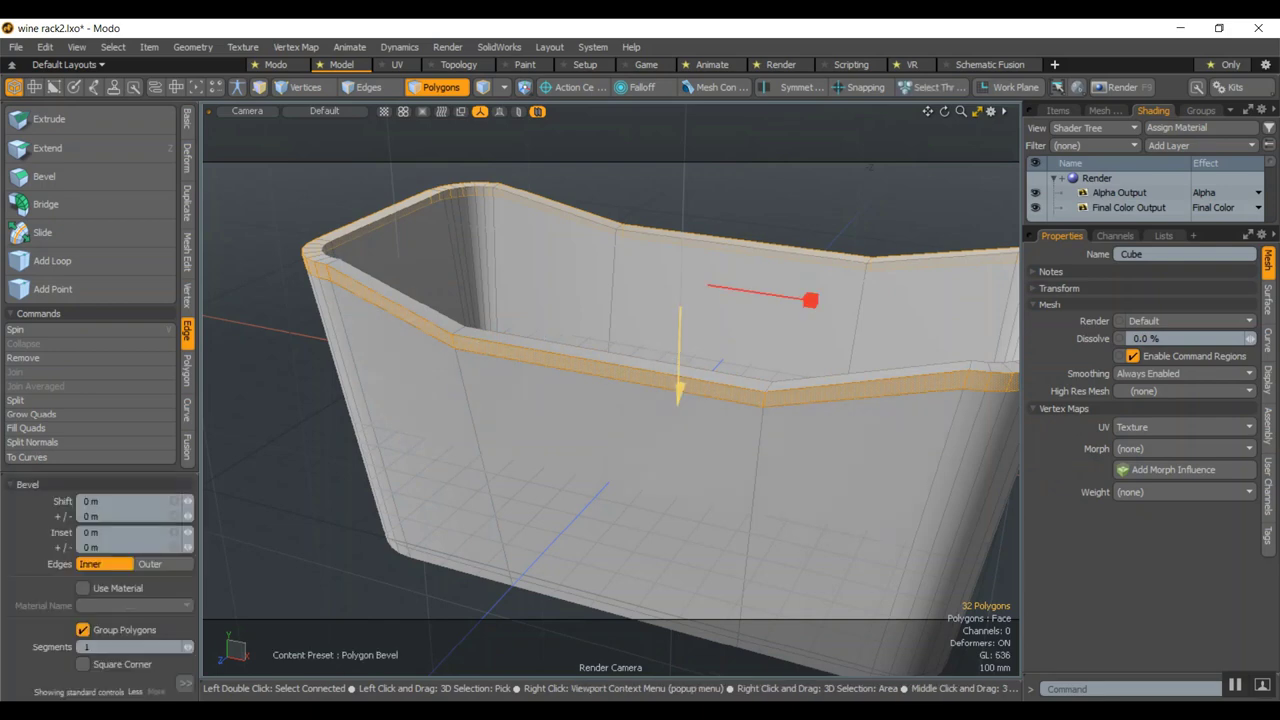
left_click_drag(679, 392, 679, 396)
left_click_drag(679, 335, 679, 325)
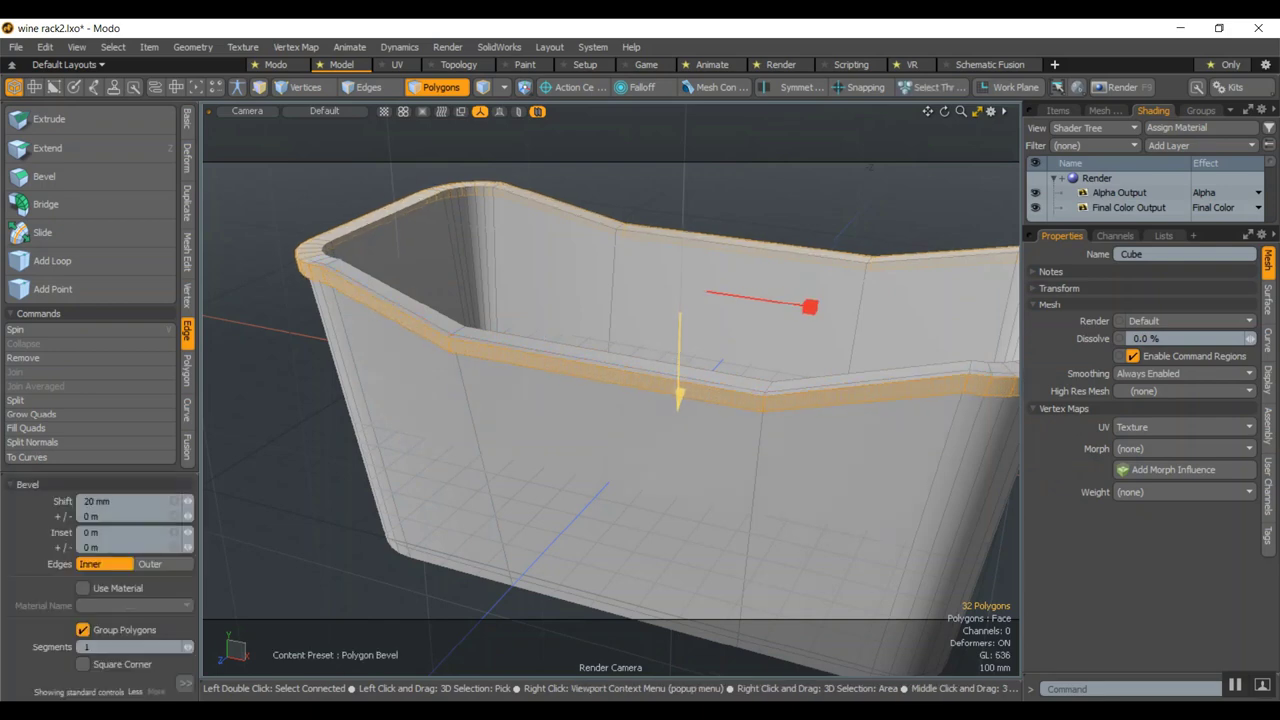
left_click(266, 232, "shift")
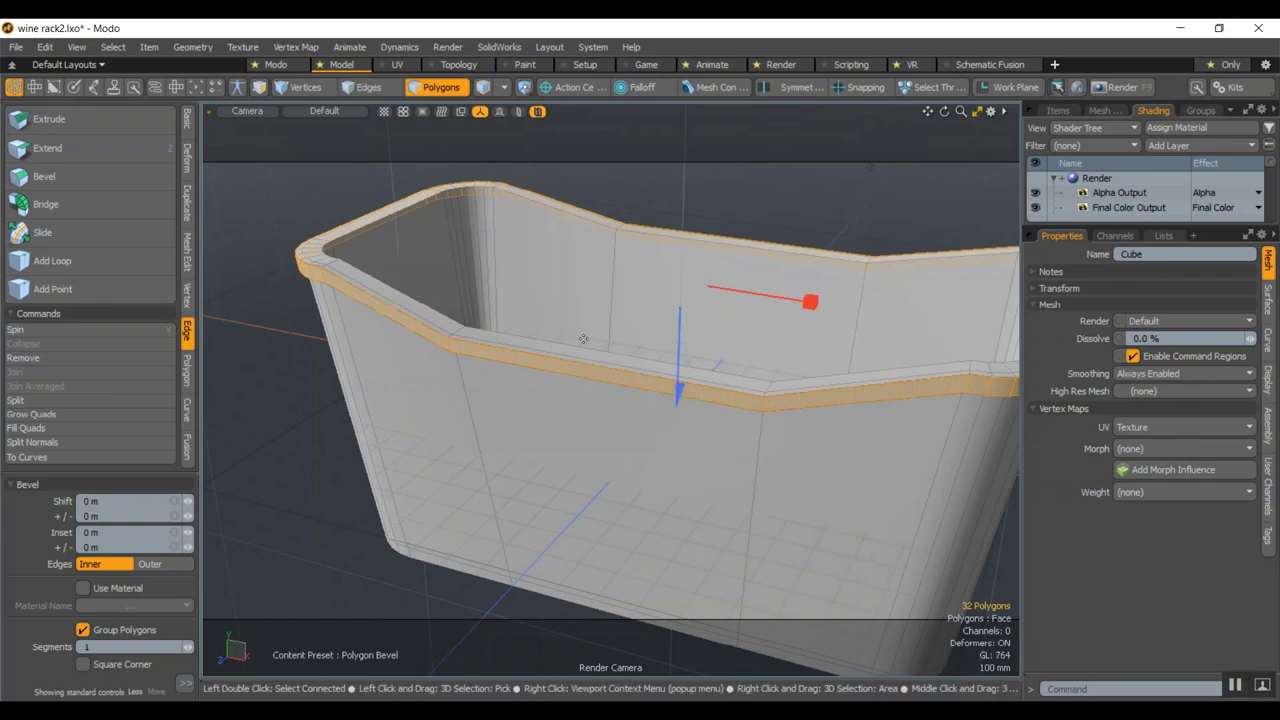
key("q")
left_click(312, 191)
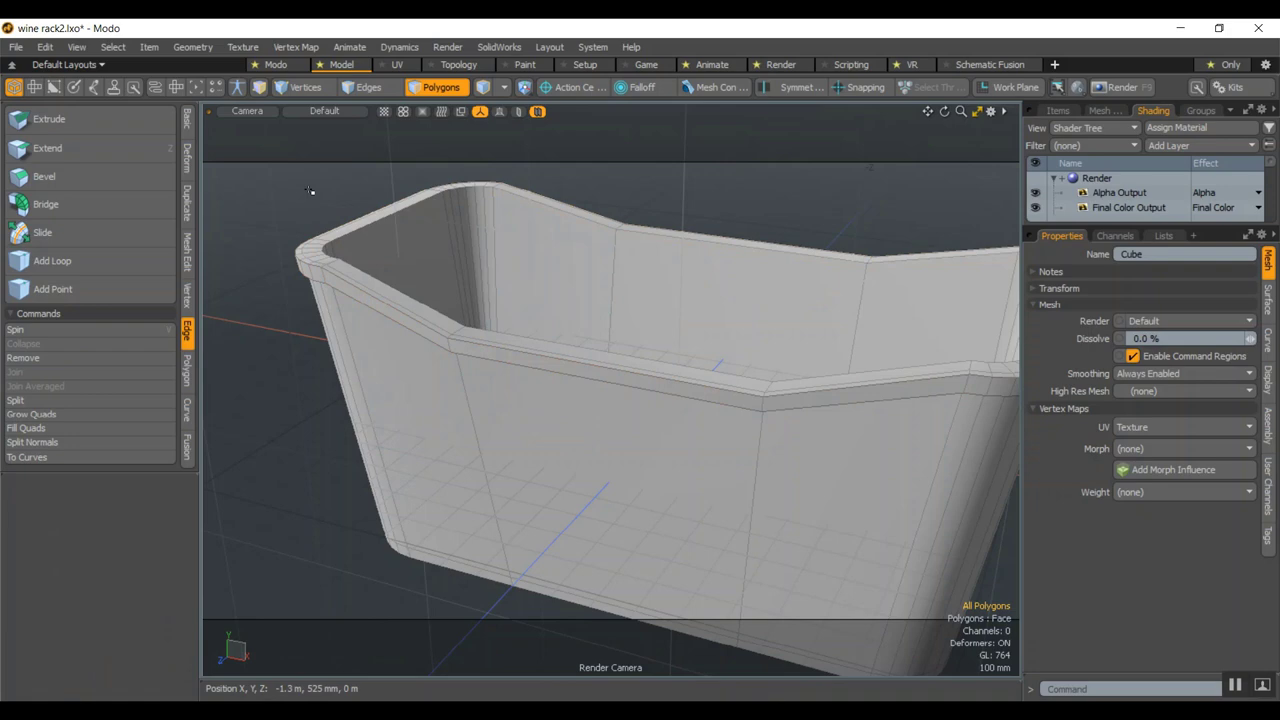
key("Tab")
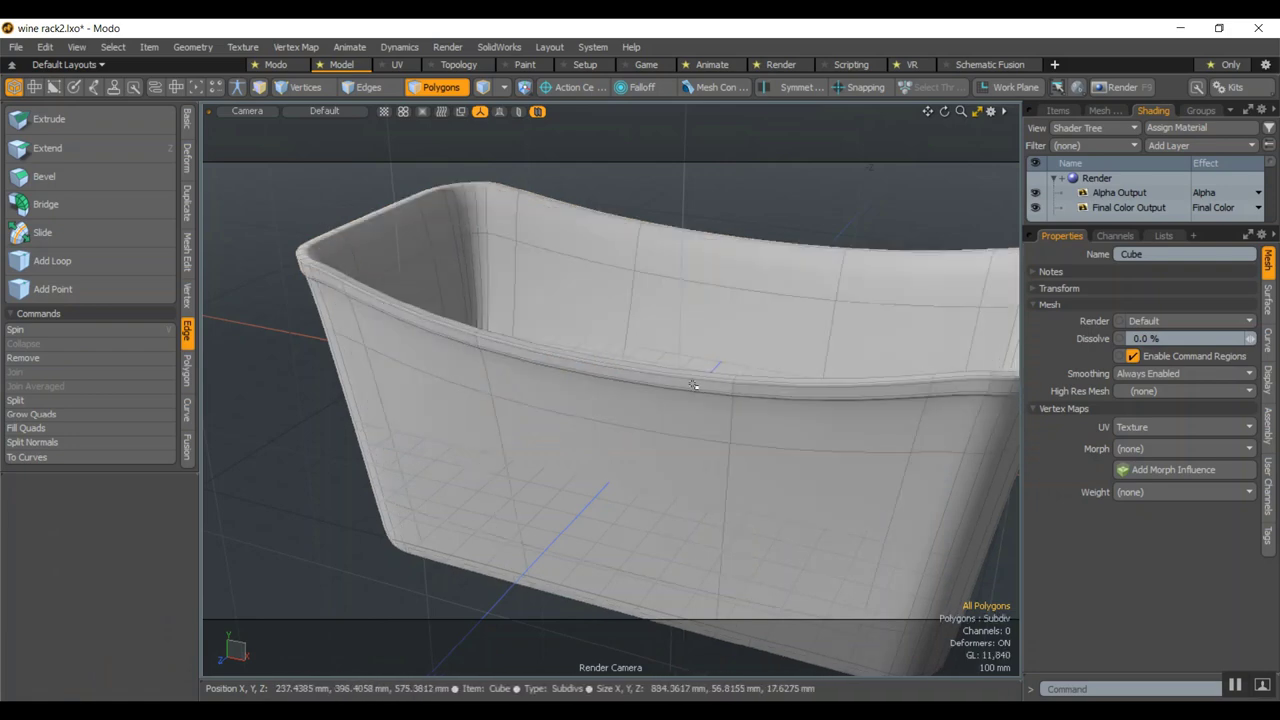
key("Tab")
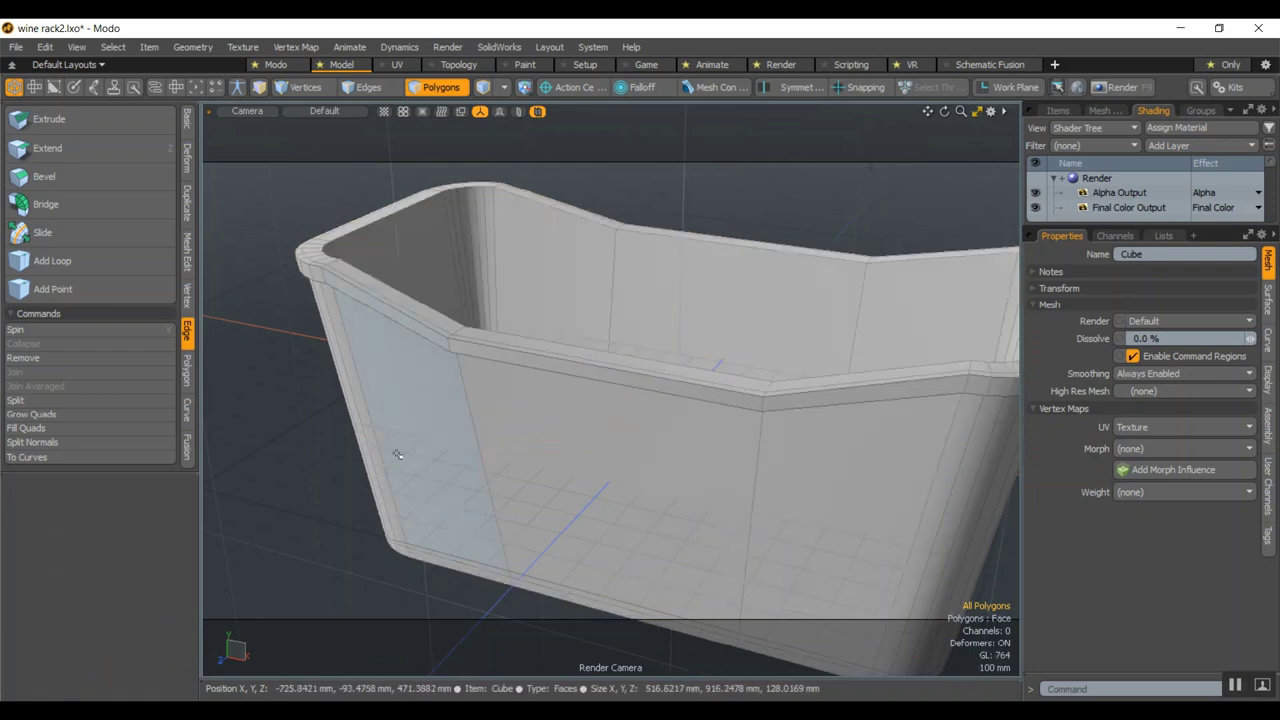
Bevel the outer polygon band at the tub's base with a -10 mm shift, add a second zero-shift bevel, and clear the selection
left_click_drag(375, 293, 421, 392, "alt")
left_click(502, 593)
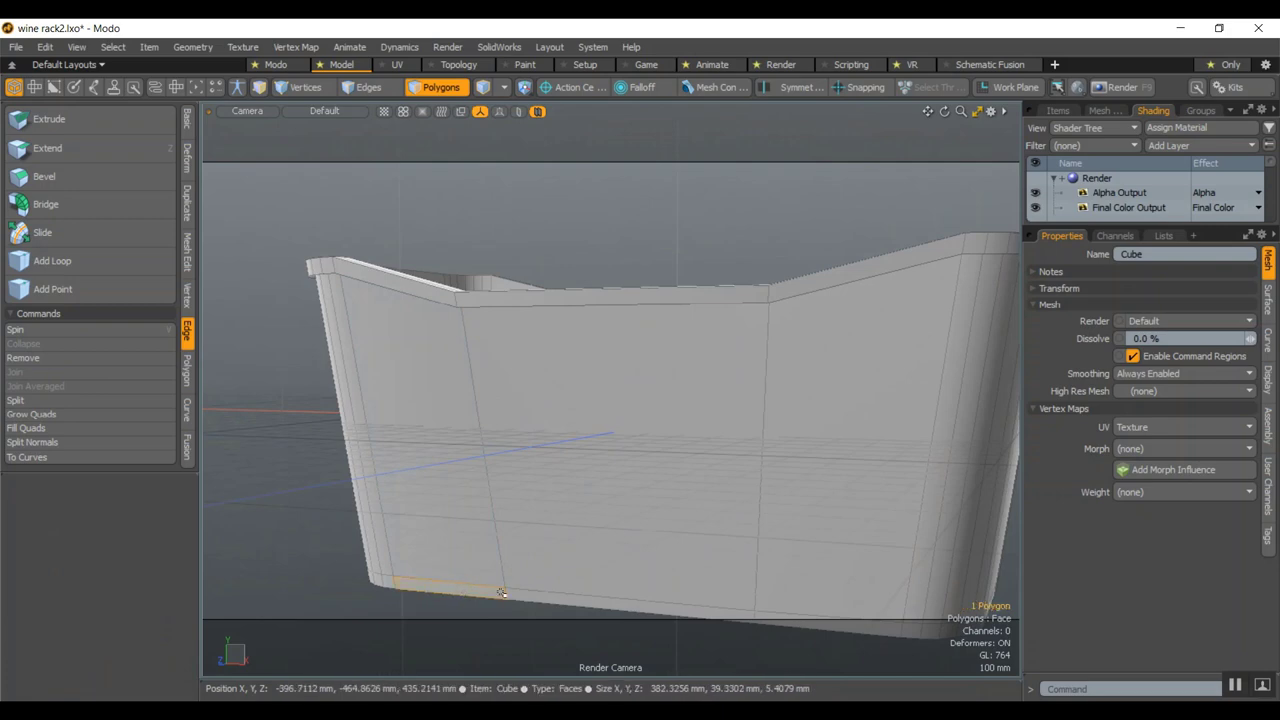
left_click(510, 595, "shift")
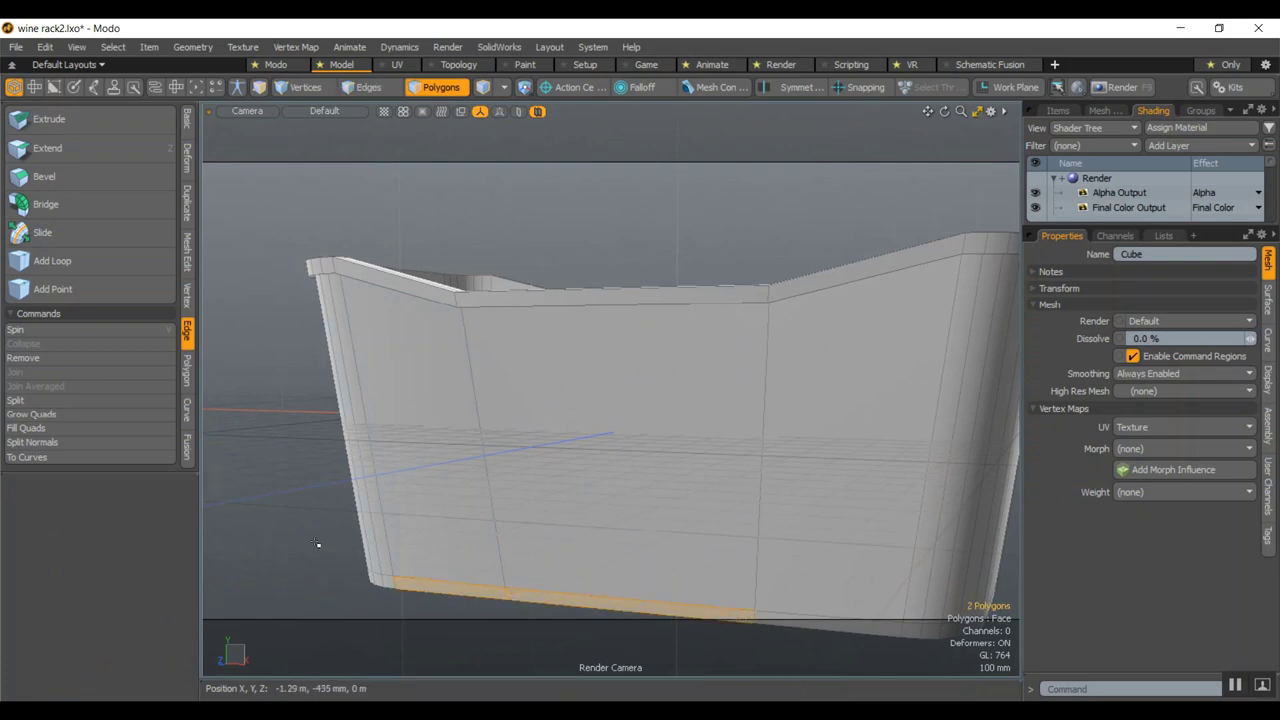
key("b")
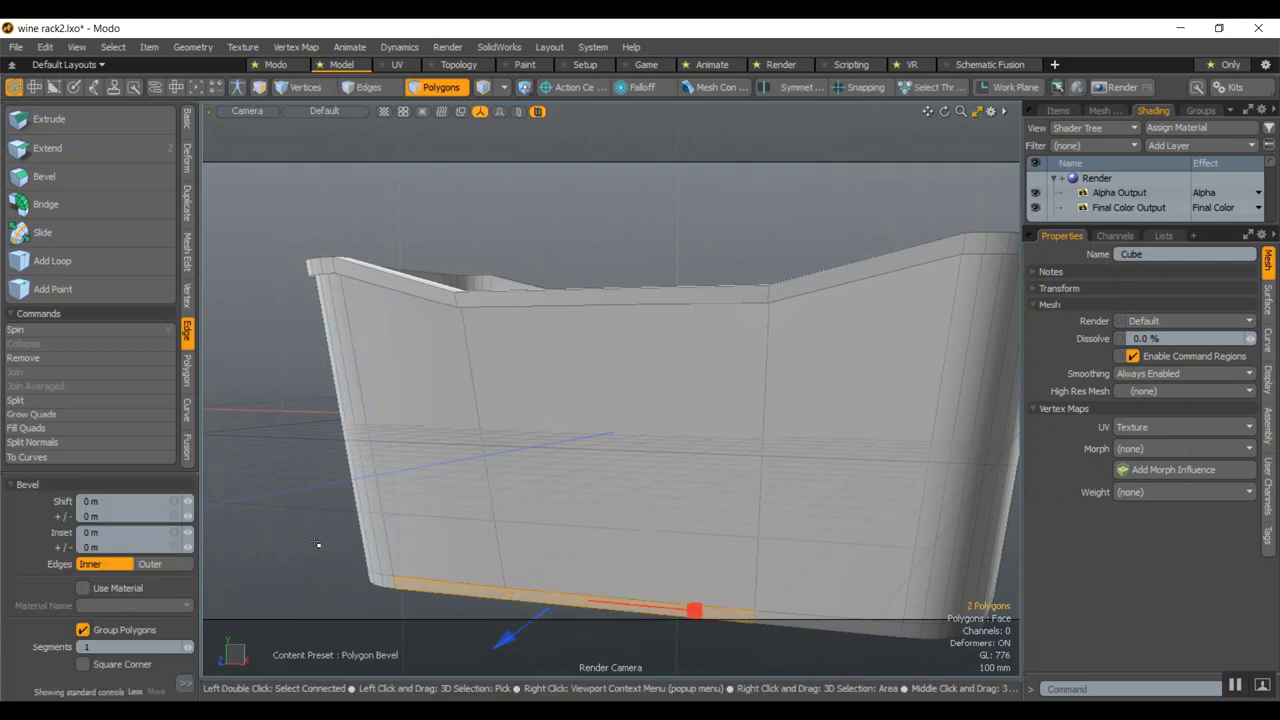
key("space")
key("l")
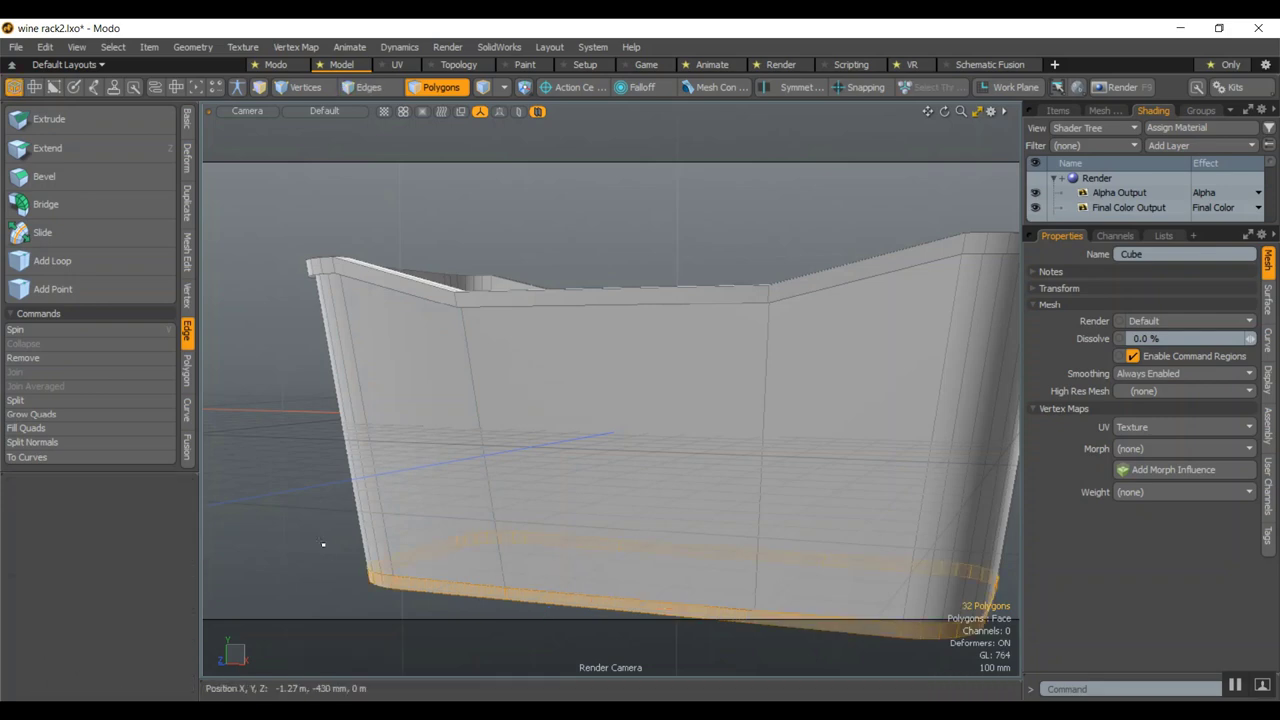
key("b")
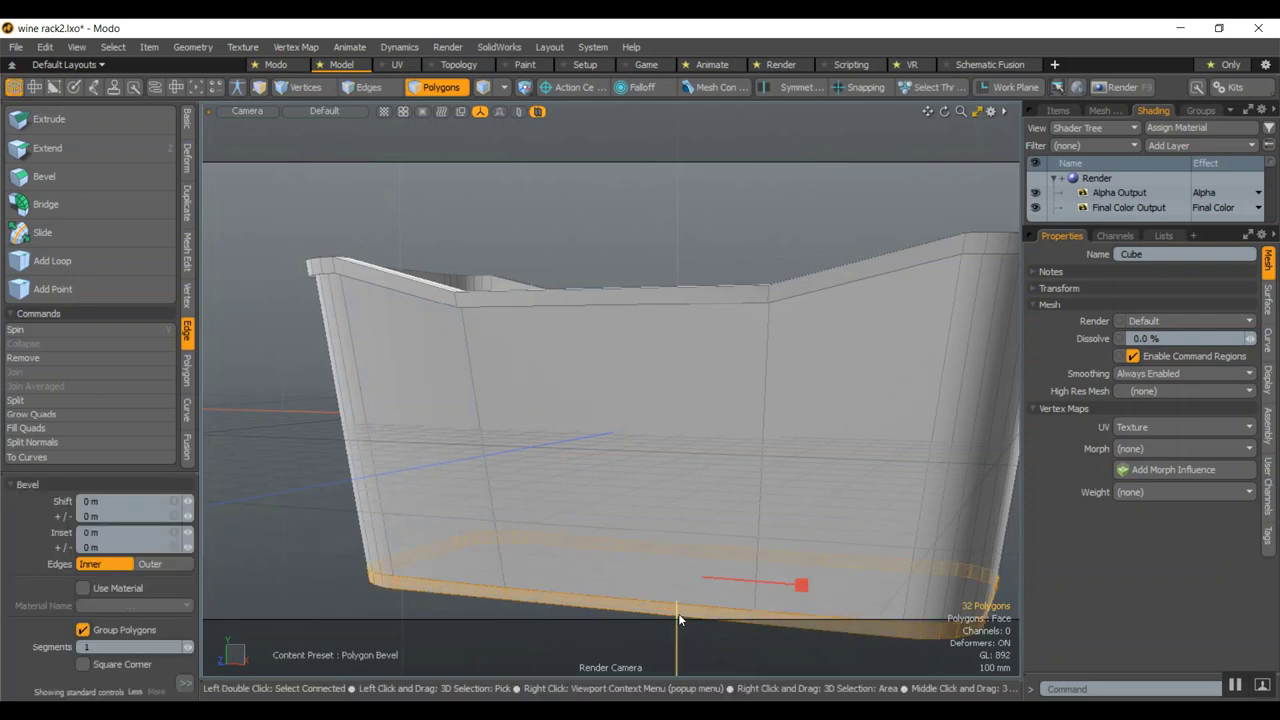
left_click_drag(679, 619, 679, 613)
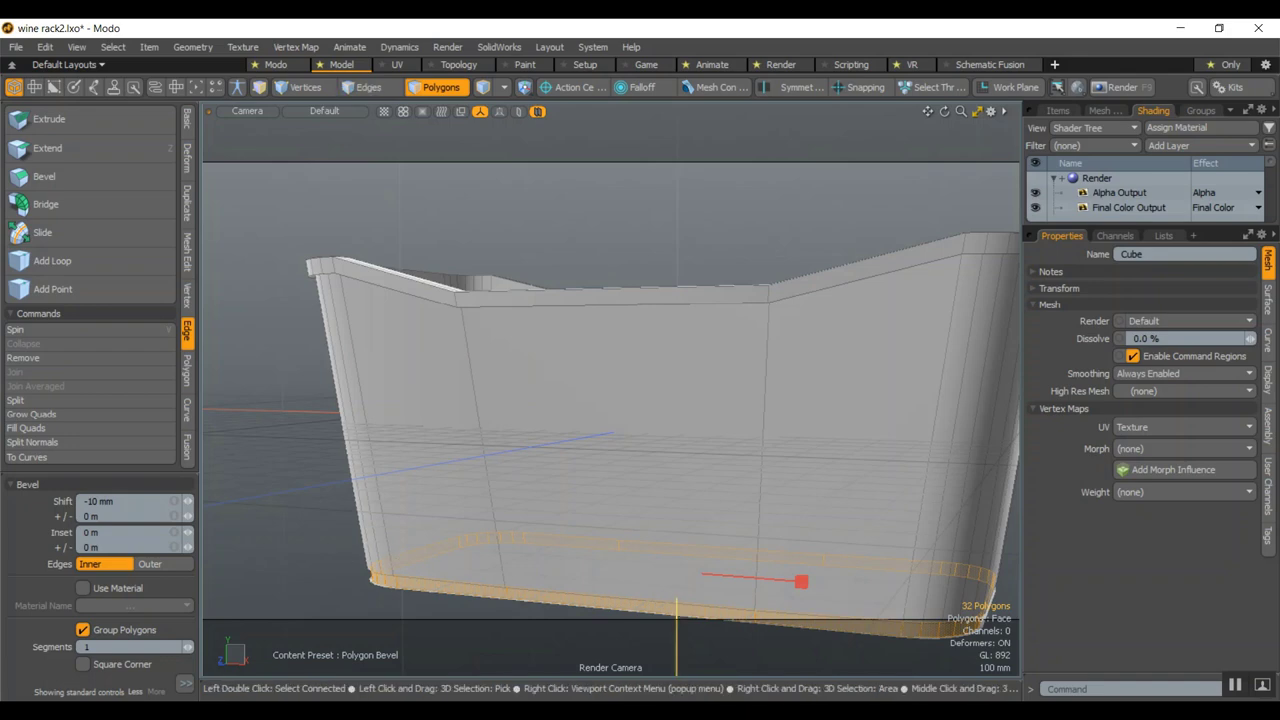
left_click_drag(678, 613, 678, 626)
left_click_drag(801, 587, 801, 581)
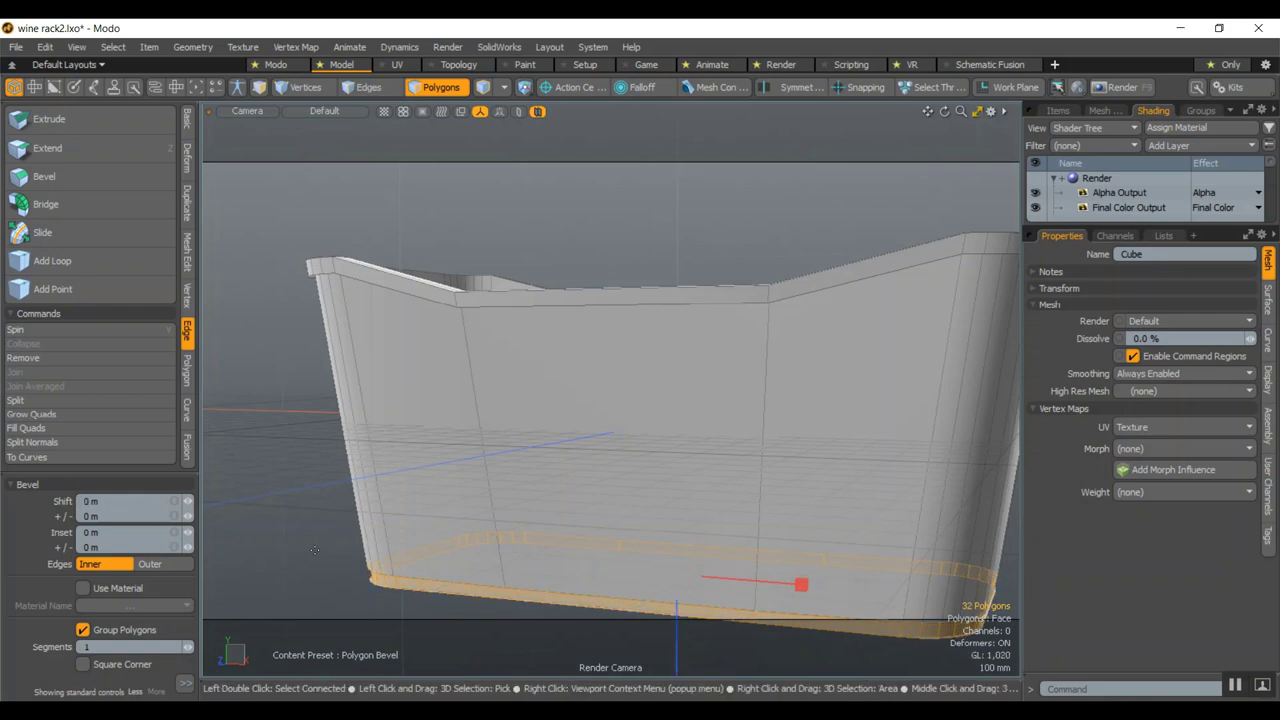
key("space")
left_click(272, 516)
Turn on subdivision surfaces for the tub and examine its smoothed rim, walls and interior
key("Tab")
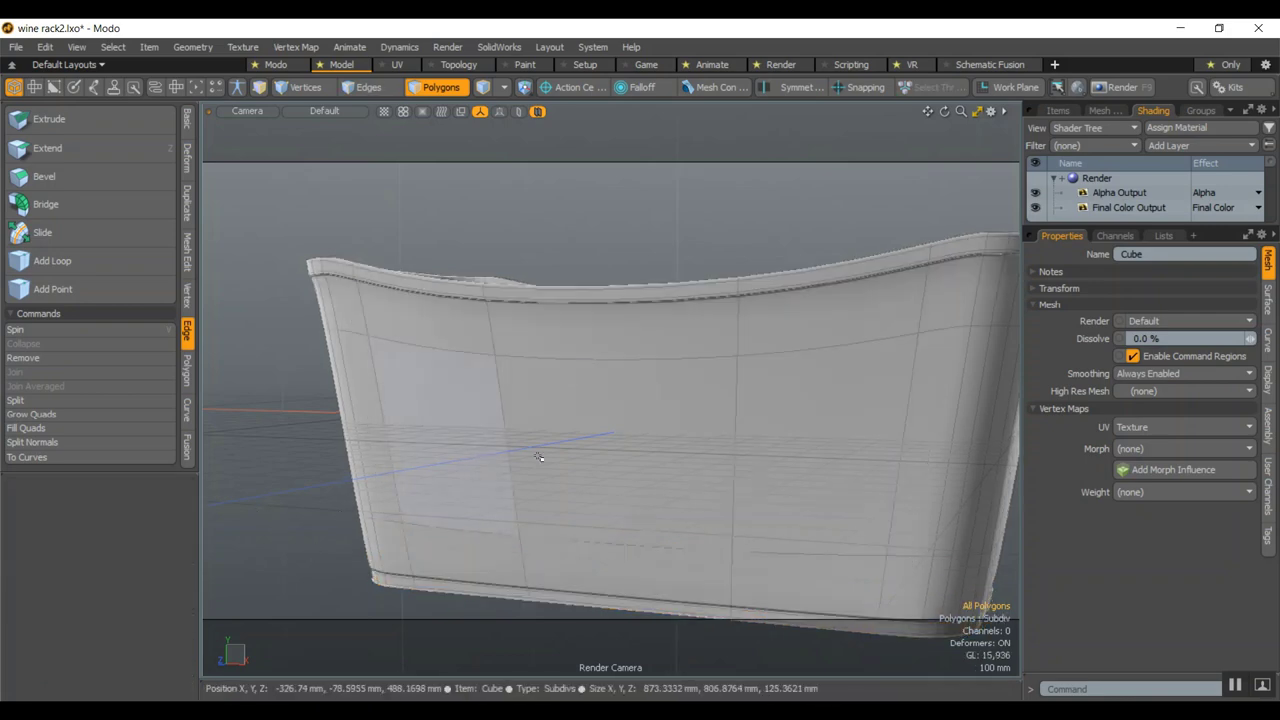
scroll(539, 457, "down", 3)
left_click_drag(634, 457, 660, 470, "alt")
key("3")
scroll(436, 340, "up", 4)
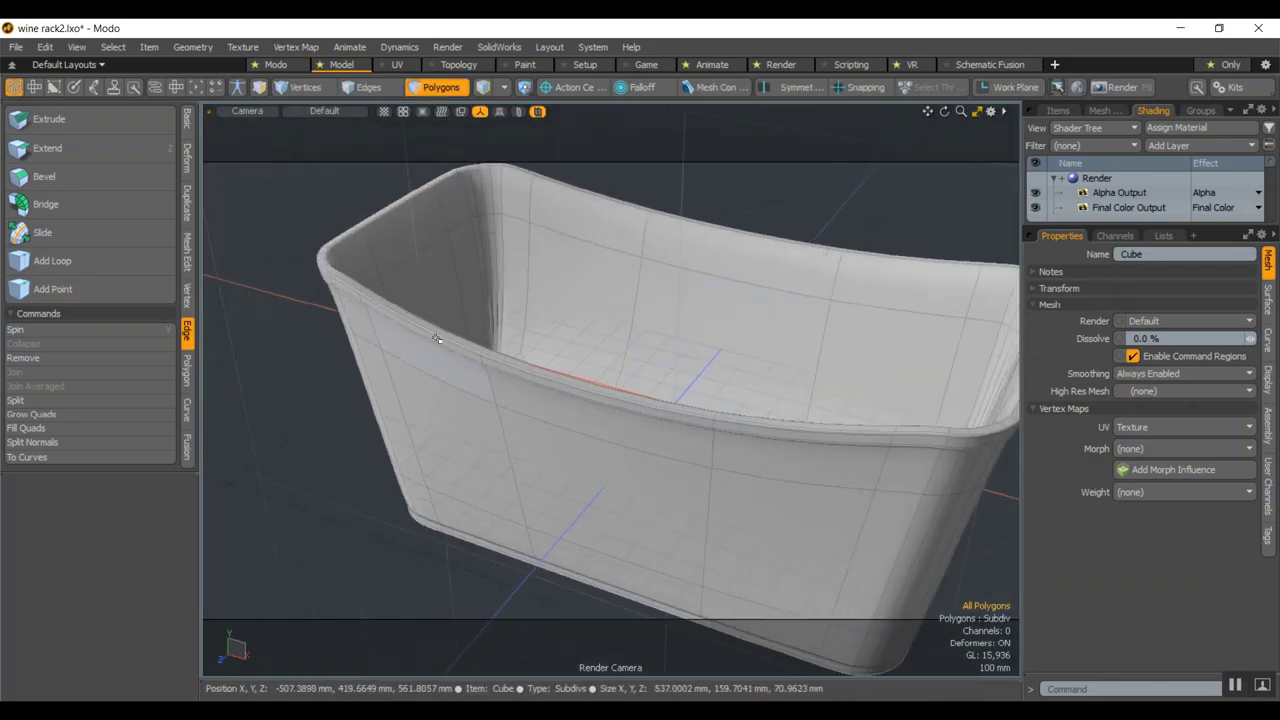
left_click_drag(425, 327, 346, 280)
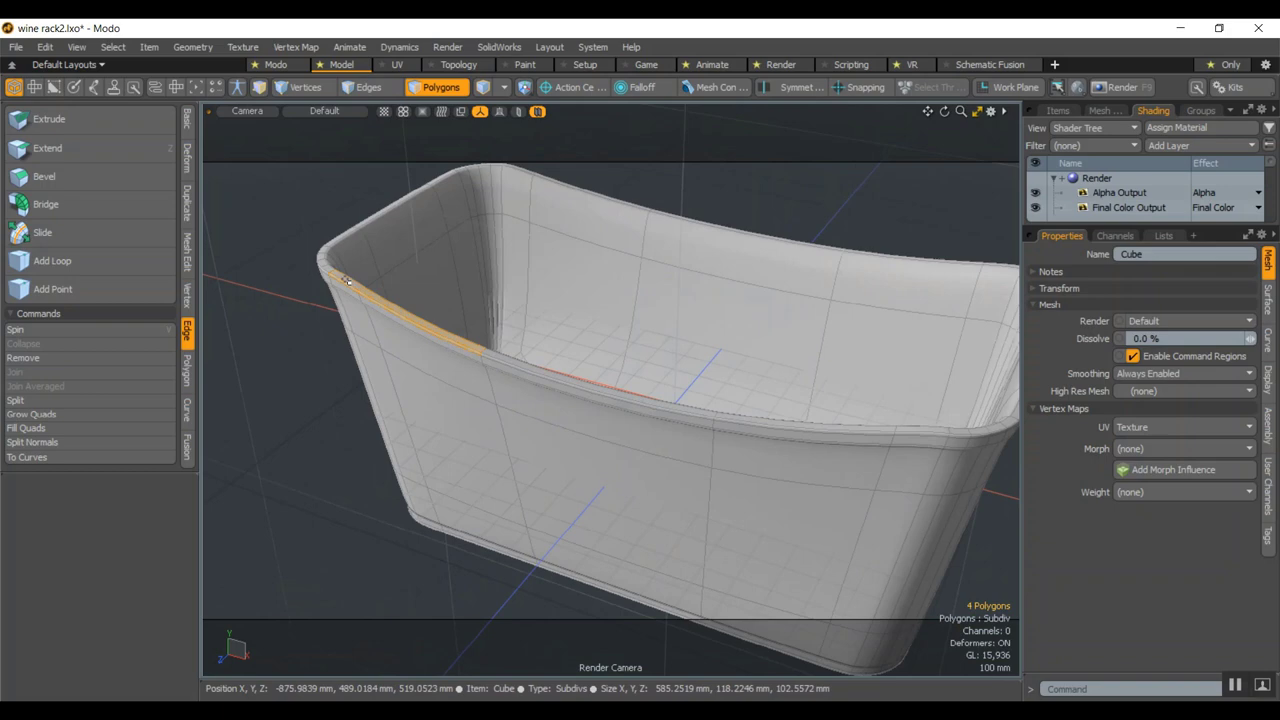
key("l")
left_click(279, 257)
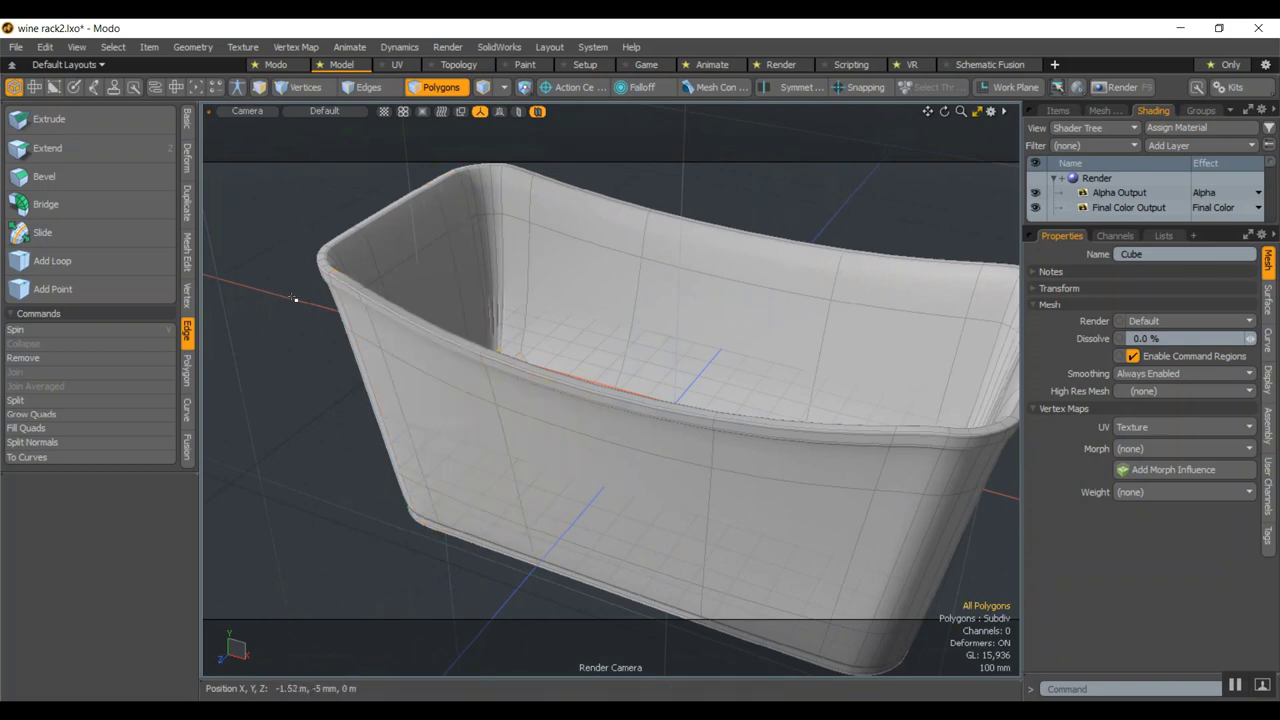
Return the tub to plain faces, bevel the polygon loop on top of its rim, and turn subdivision surfaces back on
key("Tab")
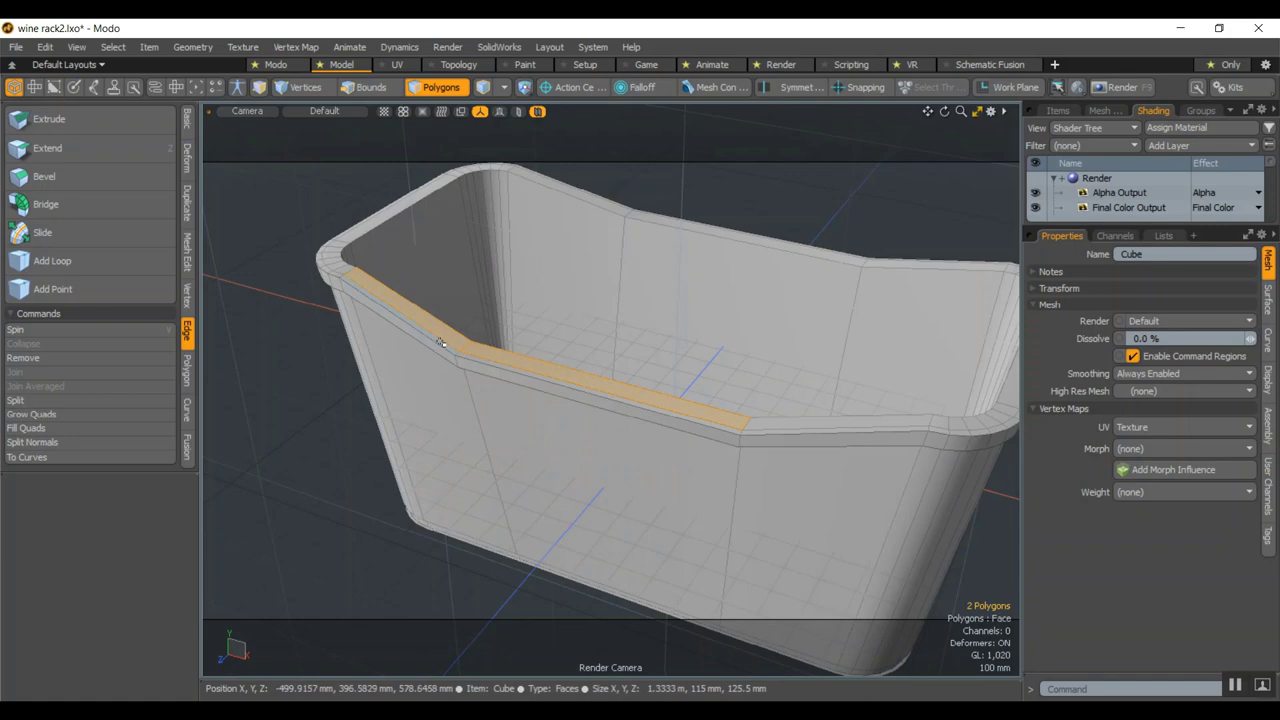
key("l")
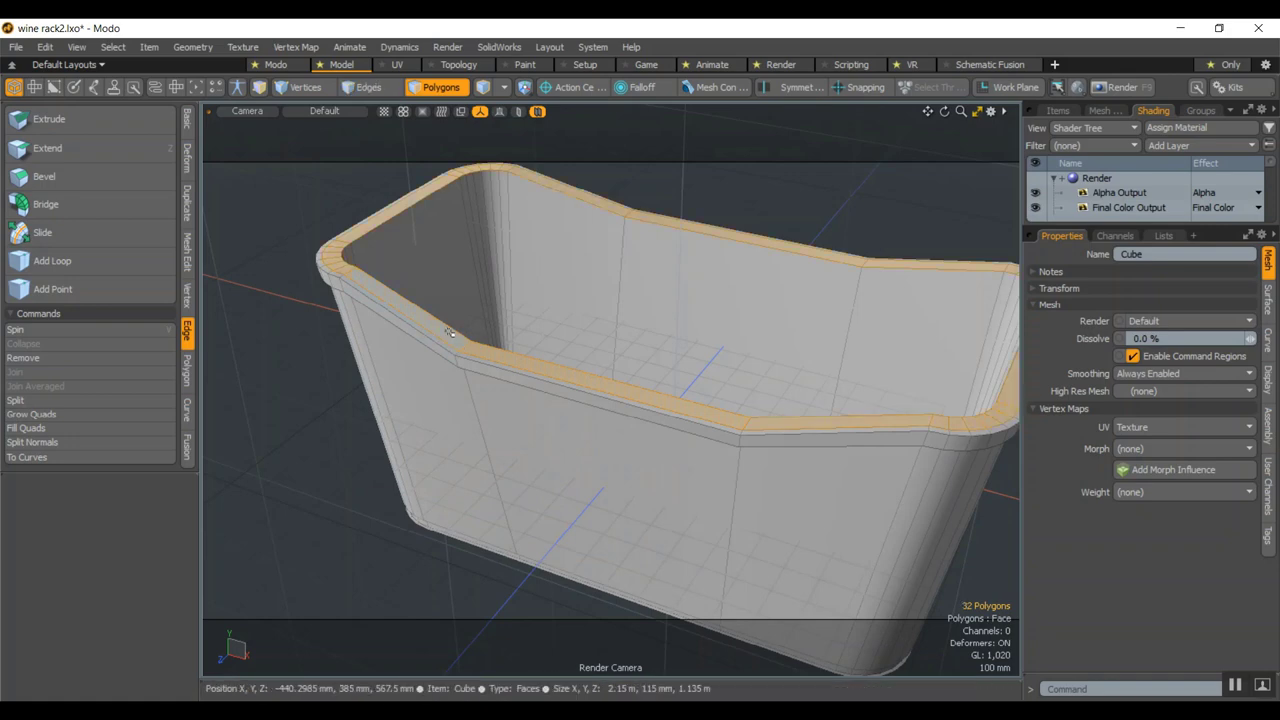
key("b")
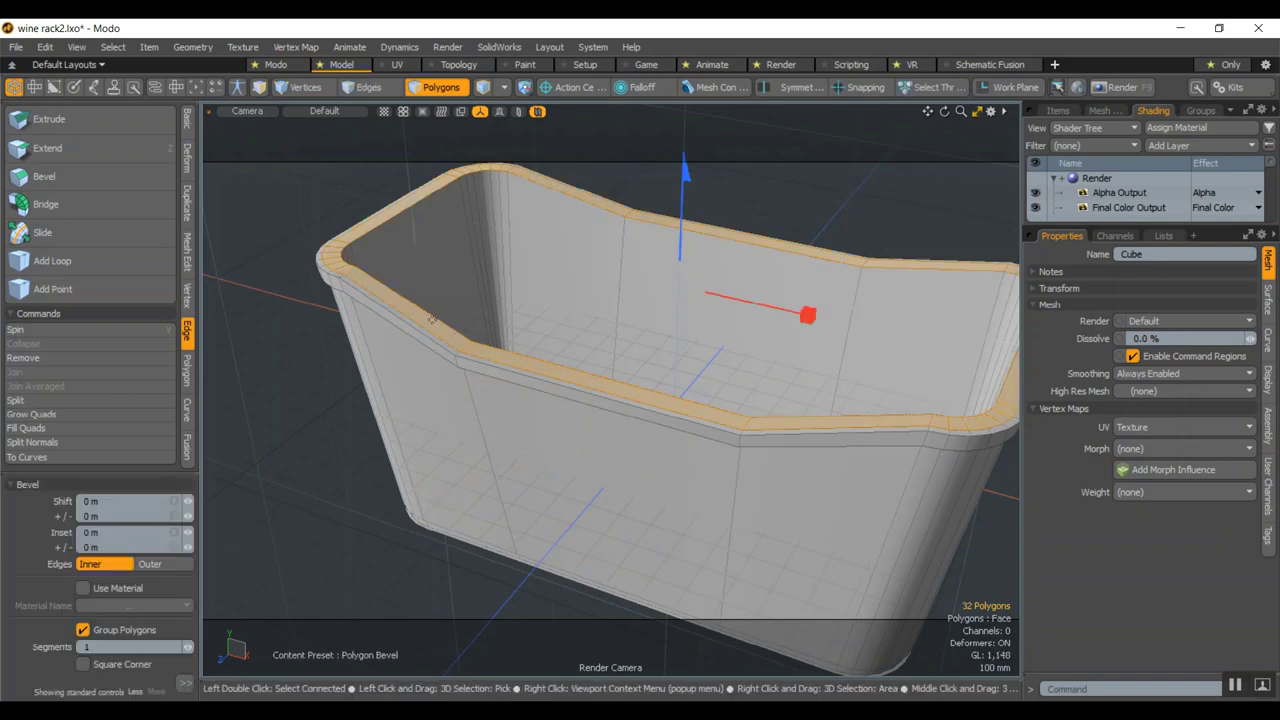
key("space")
key("Tab")
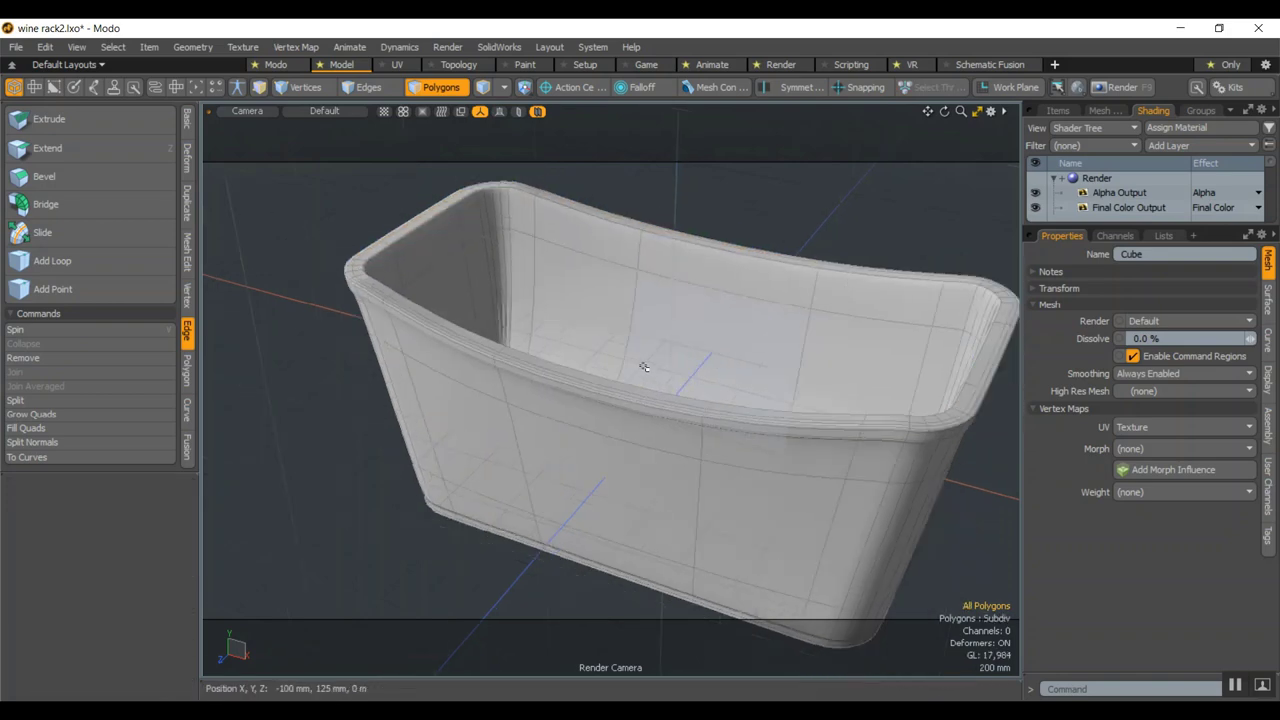
left_click_drag(671, 357, 770, 340, "alt")
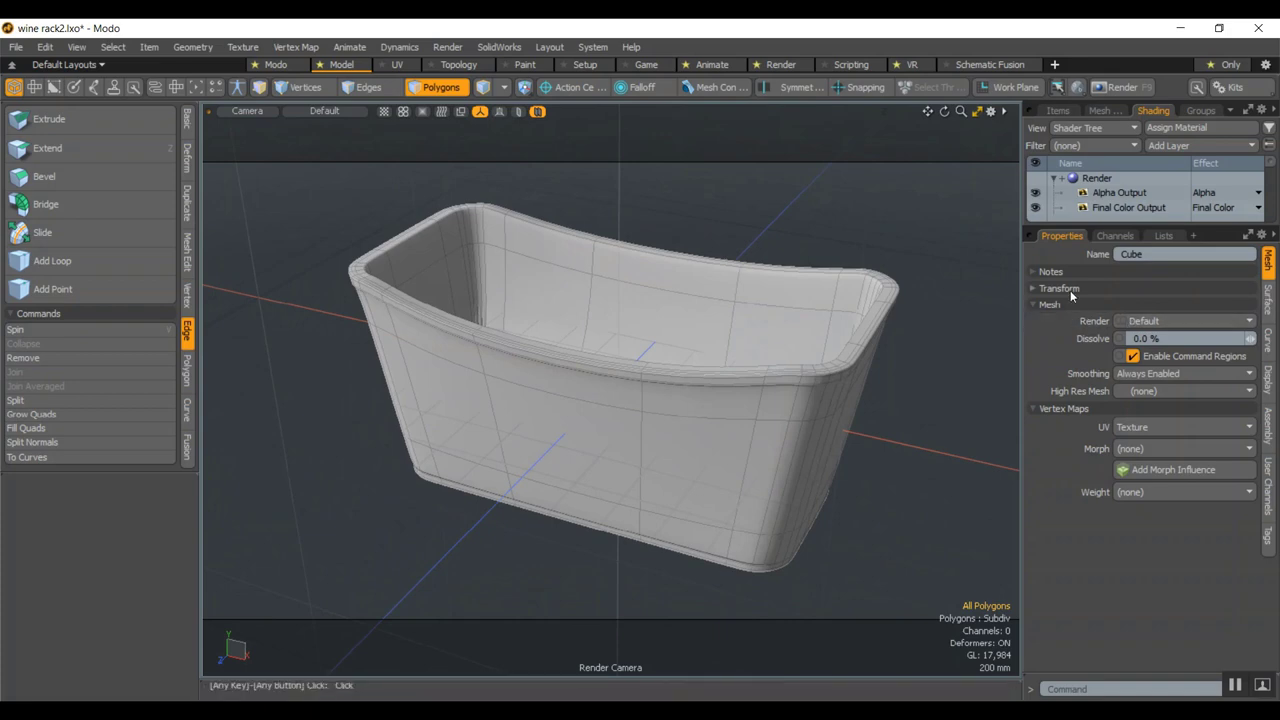
Set the tub's subdivision Render Level to 4 and check it in a preview render
left_click(1268, 308)
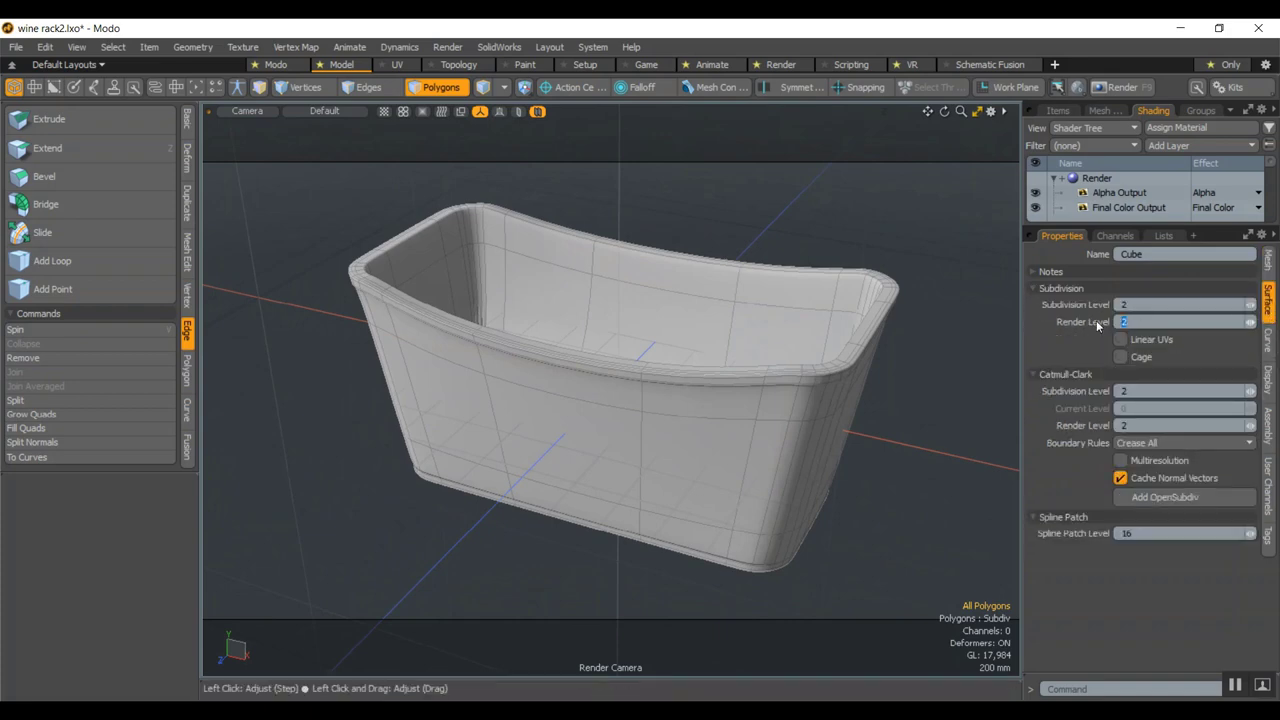
key("Return")
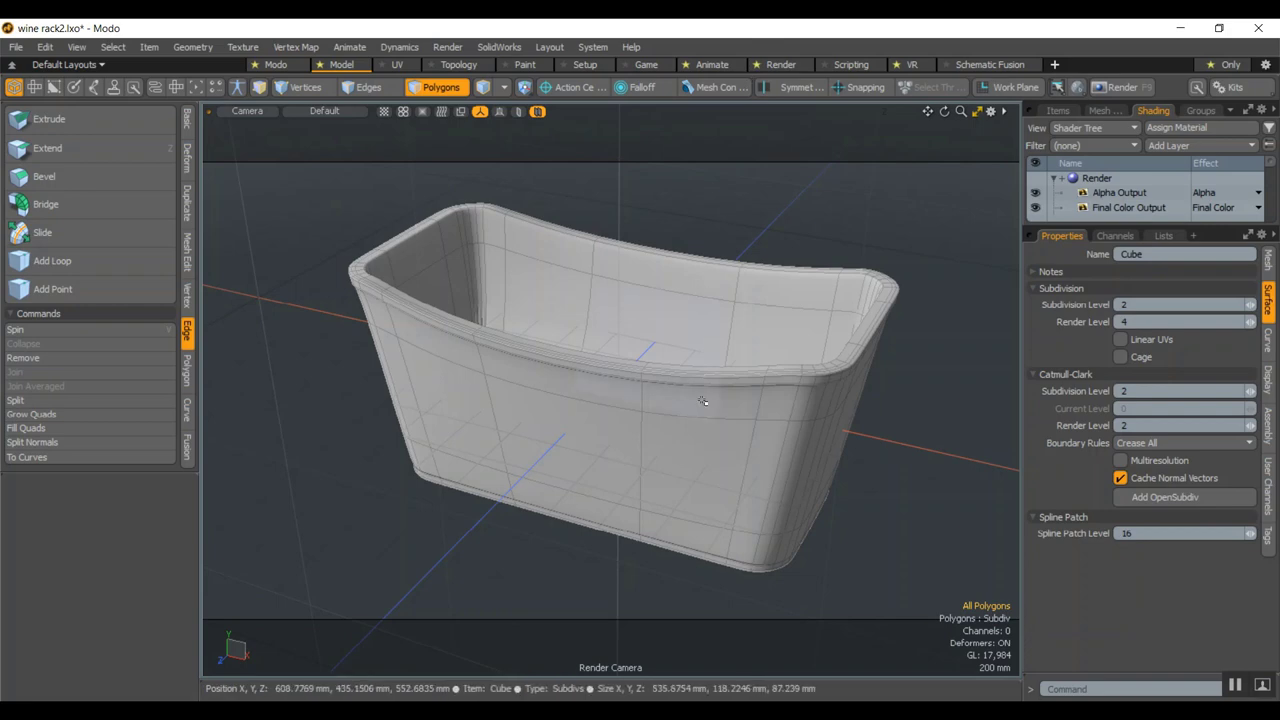
key("ctrl+F9")
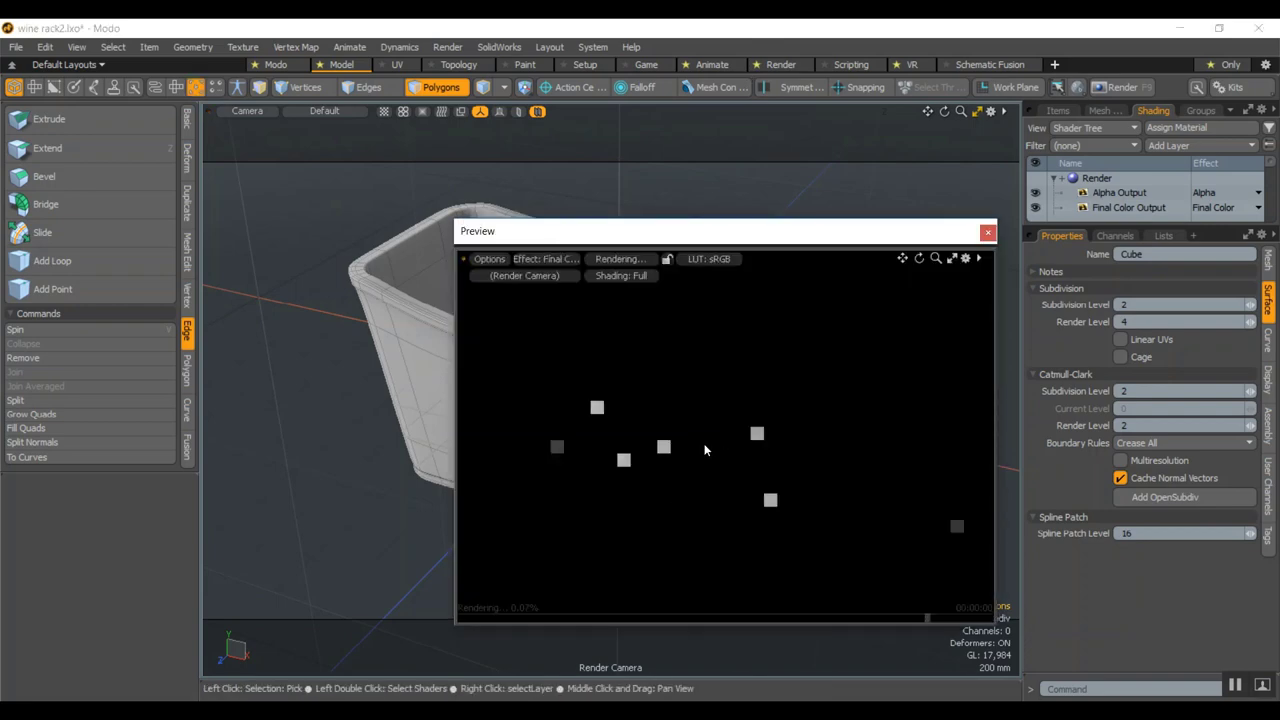
left_click(987, 232)
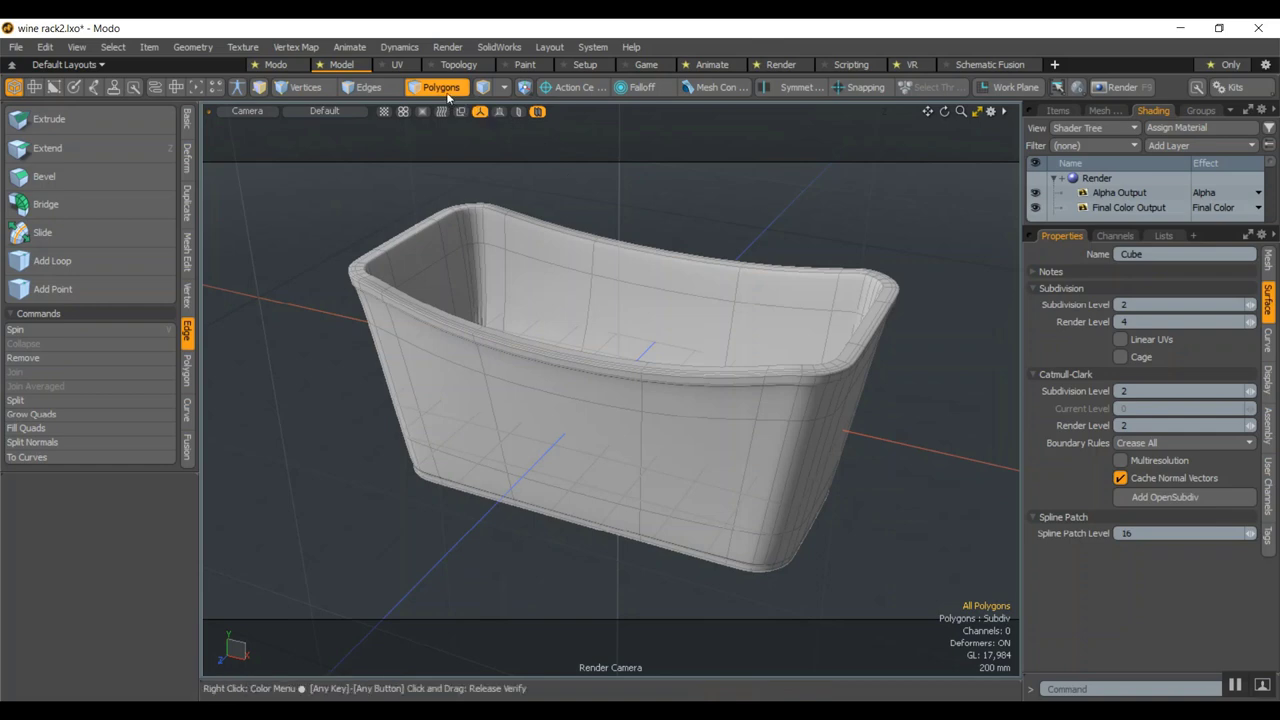
Switch to item selection and add a plane primitive to the scene
left_click(447, 92)
right_click(329, 206)
mouse_move(303, 338)
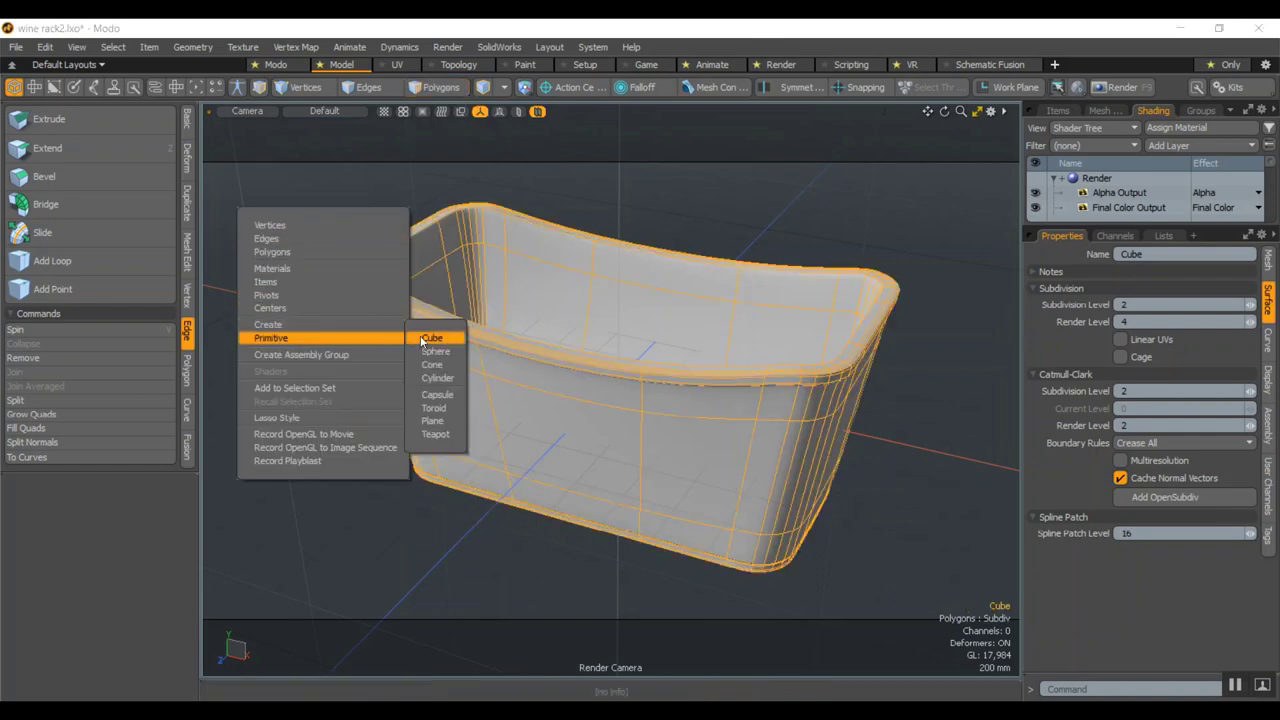
left_click(432, 421)
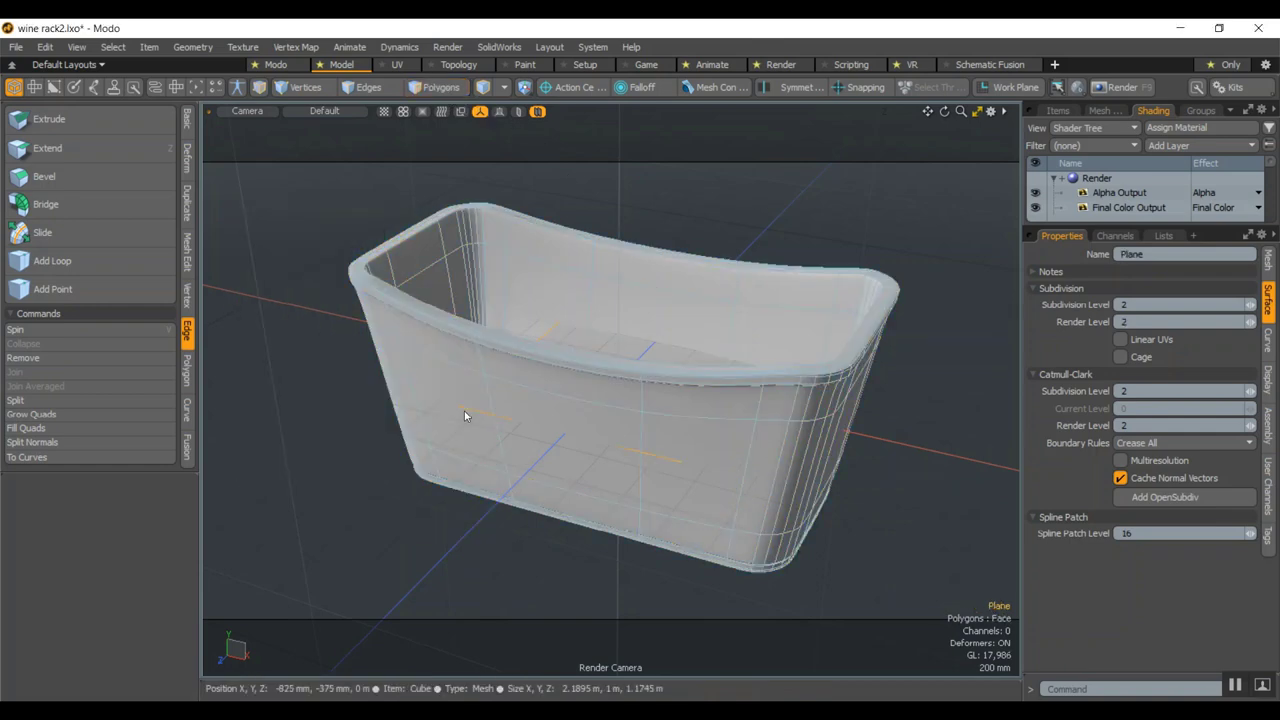
Scale the plane to about 210% along X and lower it beneath the tub's base
key("r")
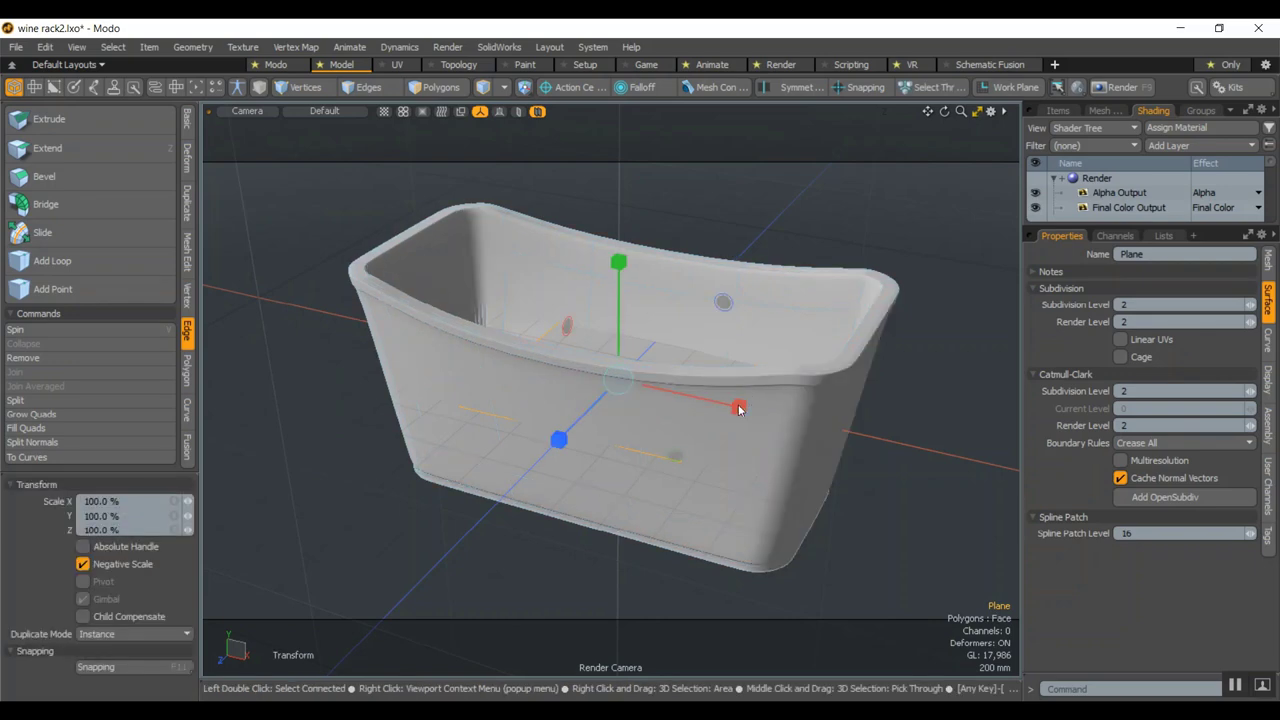
left_click_drag(741, 407, 703, 398)
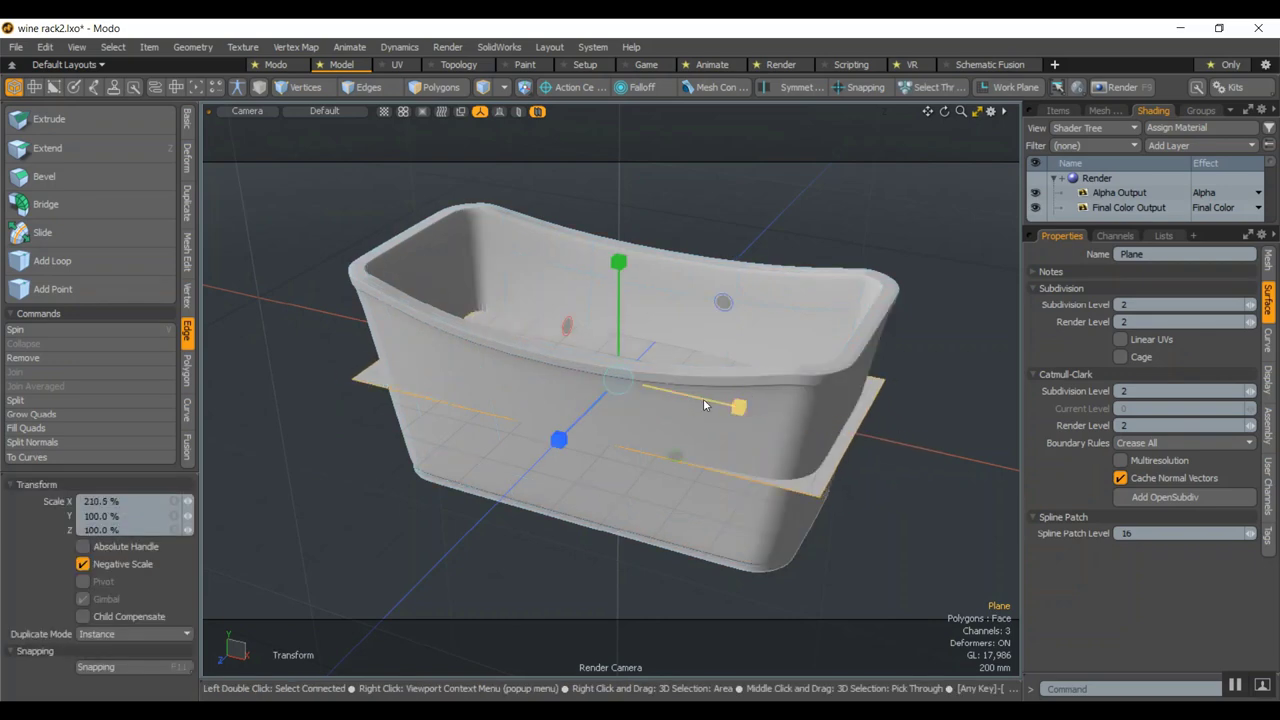
key("w")
left_click_drag(622, 275, 620, 403)
key("space")
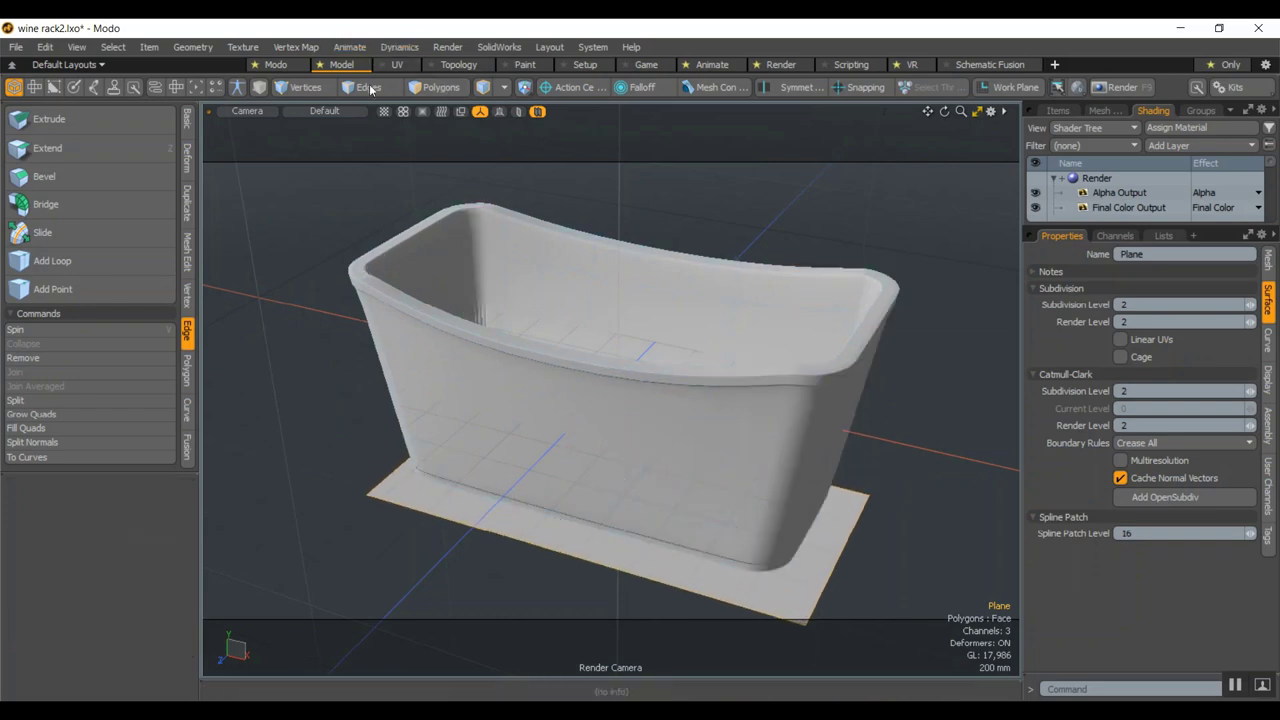
Extend the plane's four boundary edges about 170 mm downward to form a slab, and clear the edge selection
left_click(362, 87)
left_click(402, 504)
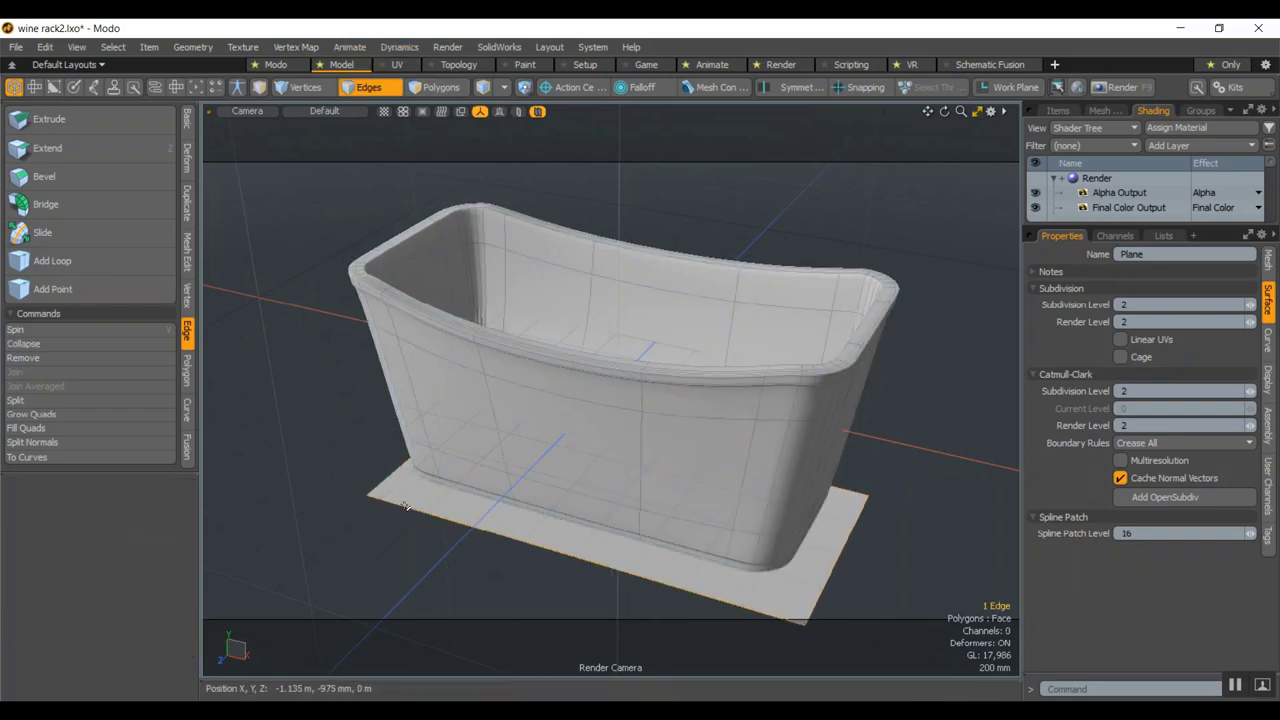
double_click(390, 502)
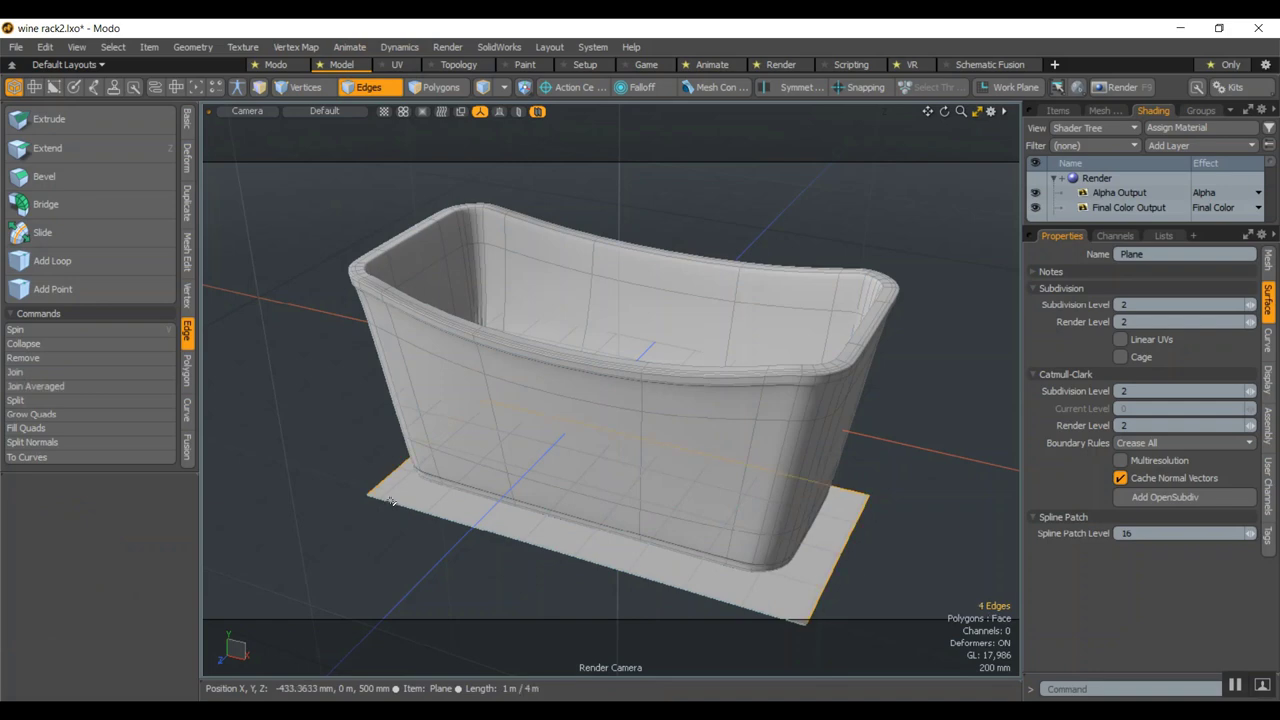
key("shift+x")
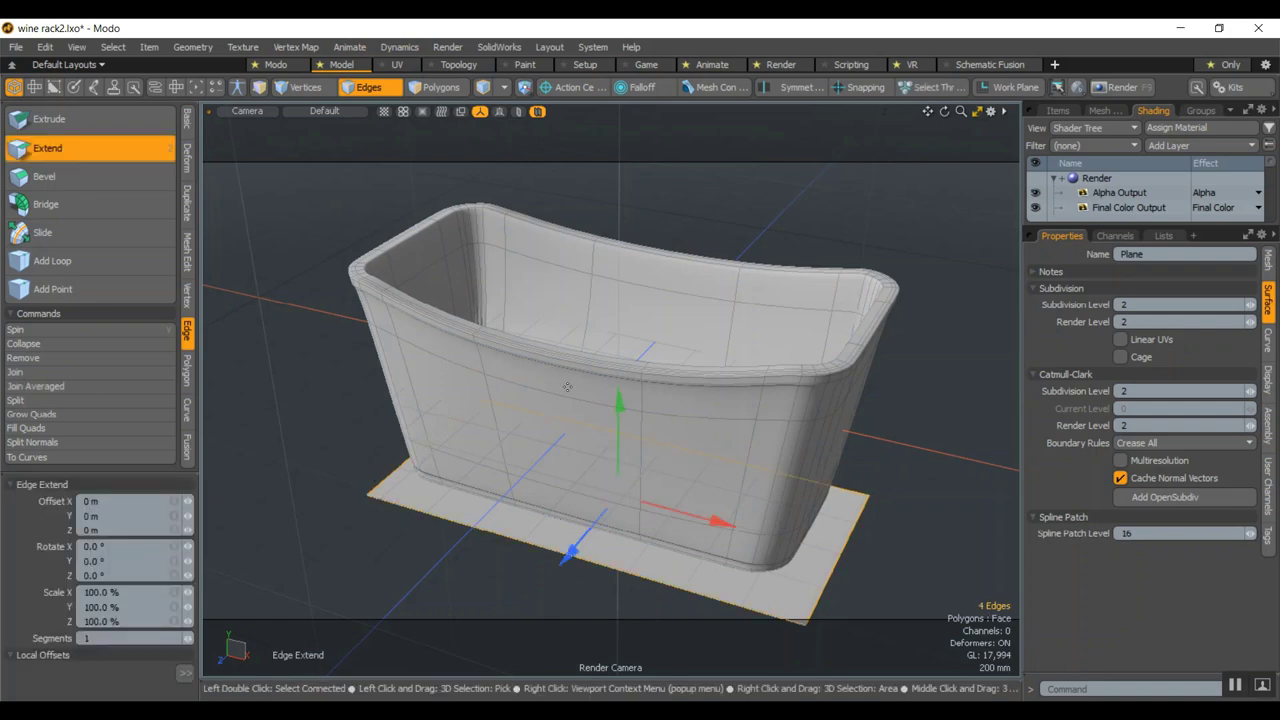
left_click_drag(620, 397, 620, 436)
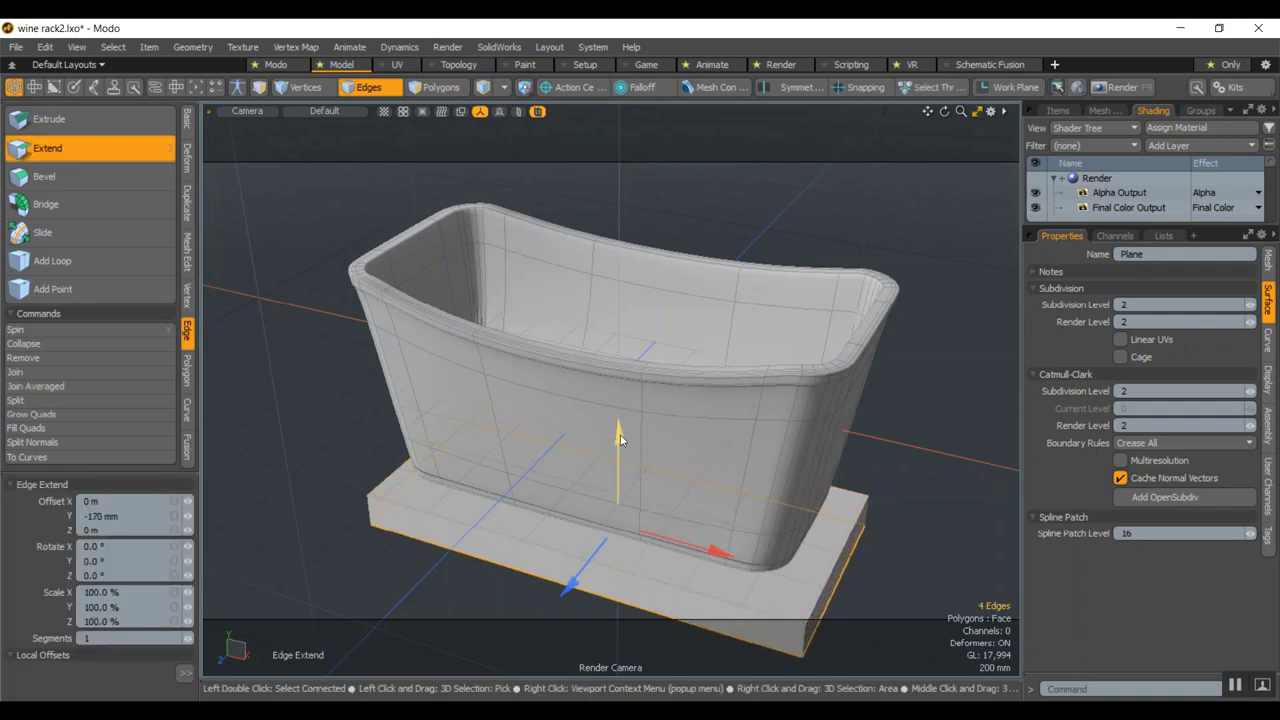
key("q")
left_click(366, 417)
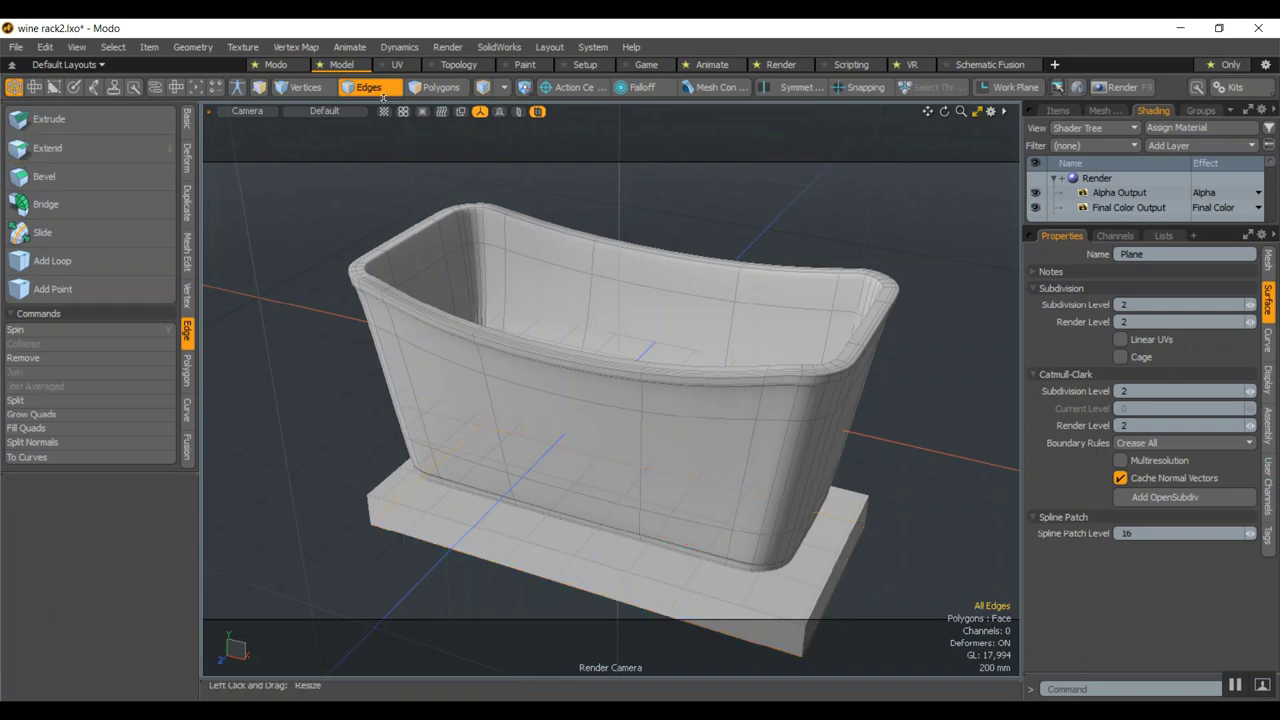
Bevel the slab's edges with a 21 mm inset and round level 3, and turn on subdivision surfaces for it
key("b")
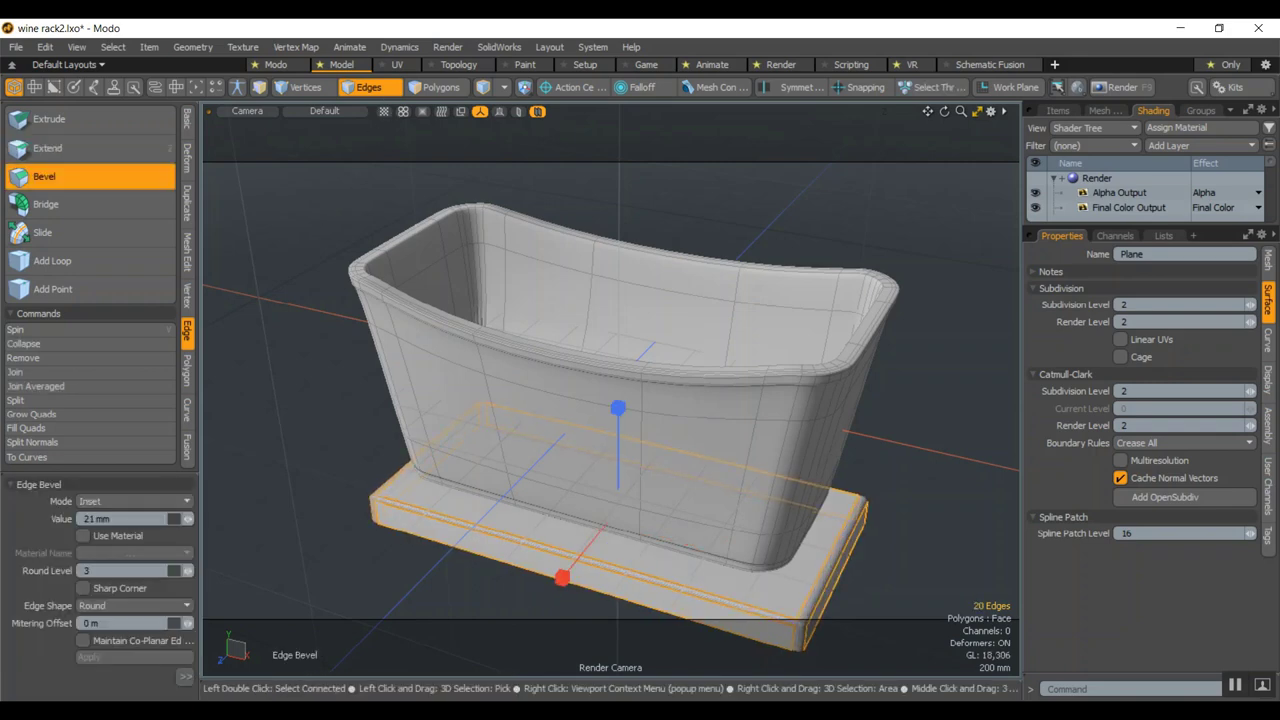
key("space")
left_click(296, 234)
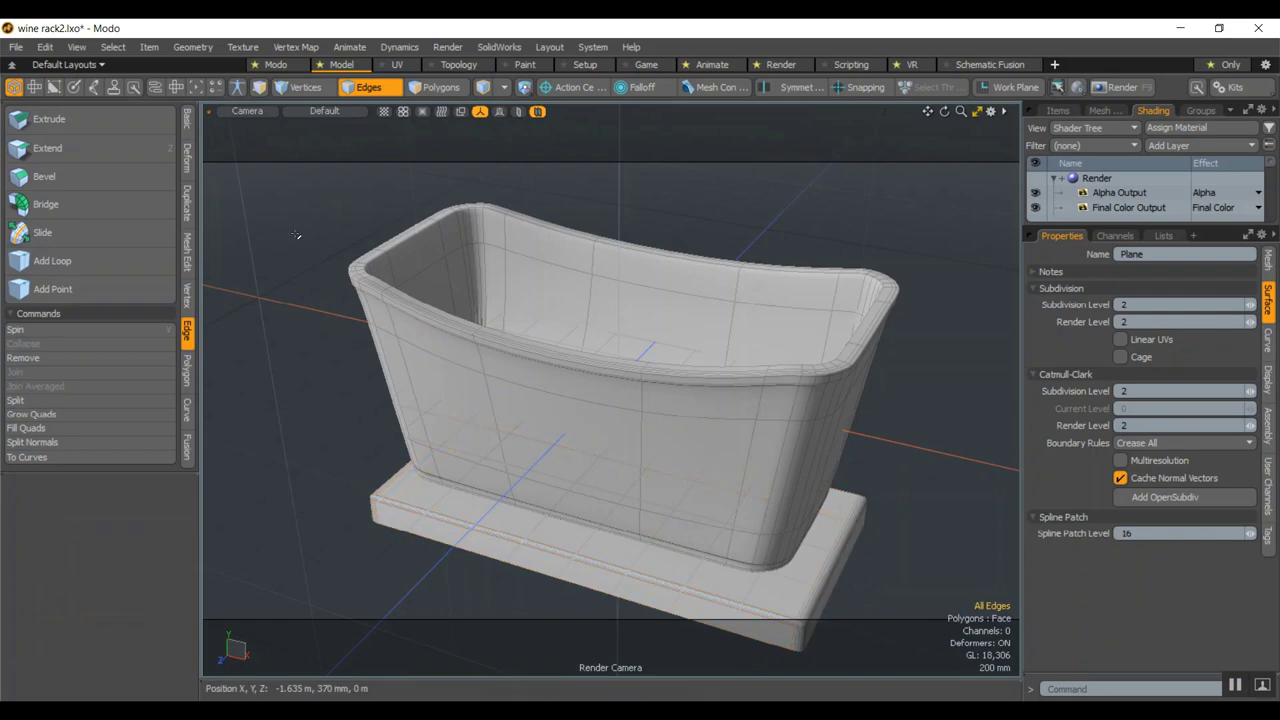
left_click_drag(312, 355, 400, 457, "alt")
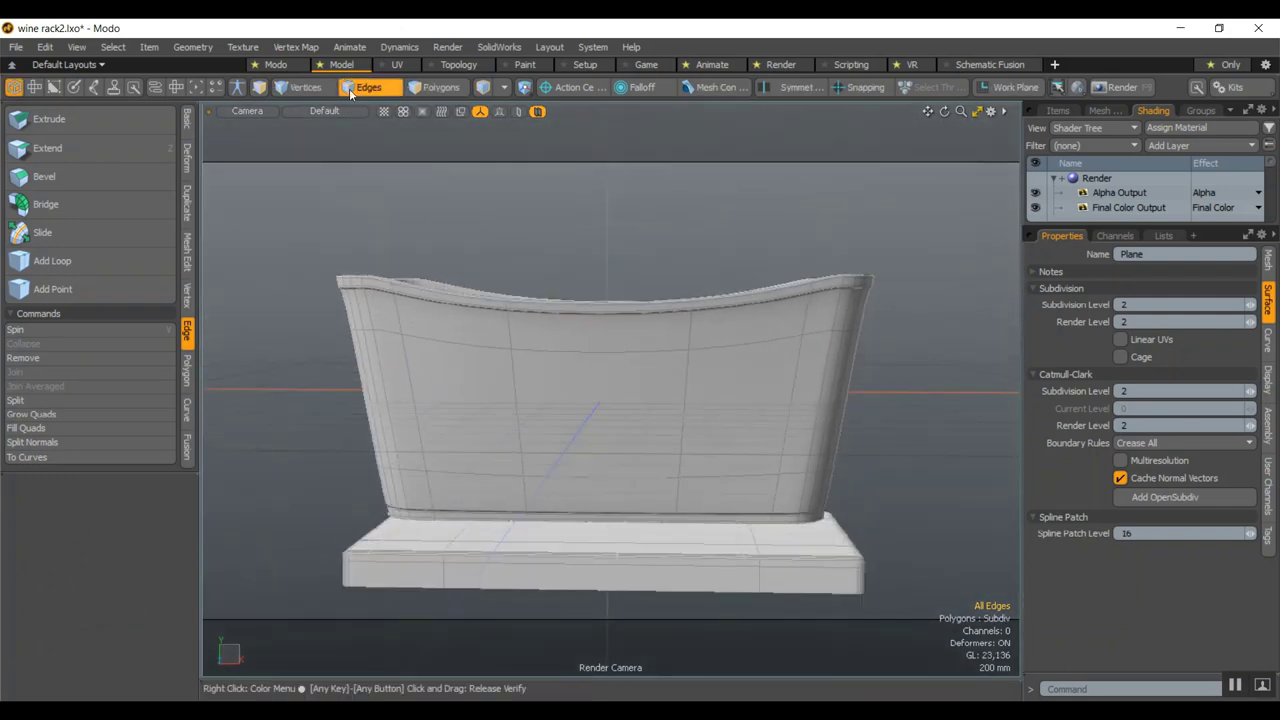
Raise the slab to meet the underside of the tub, deselect it, and check how the two fit together
left_click(346, 88)
key("w")
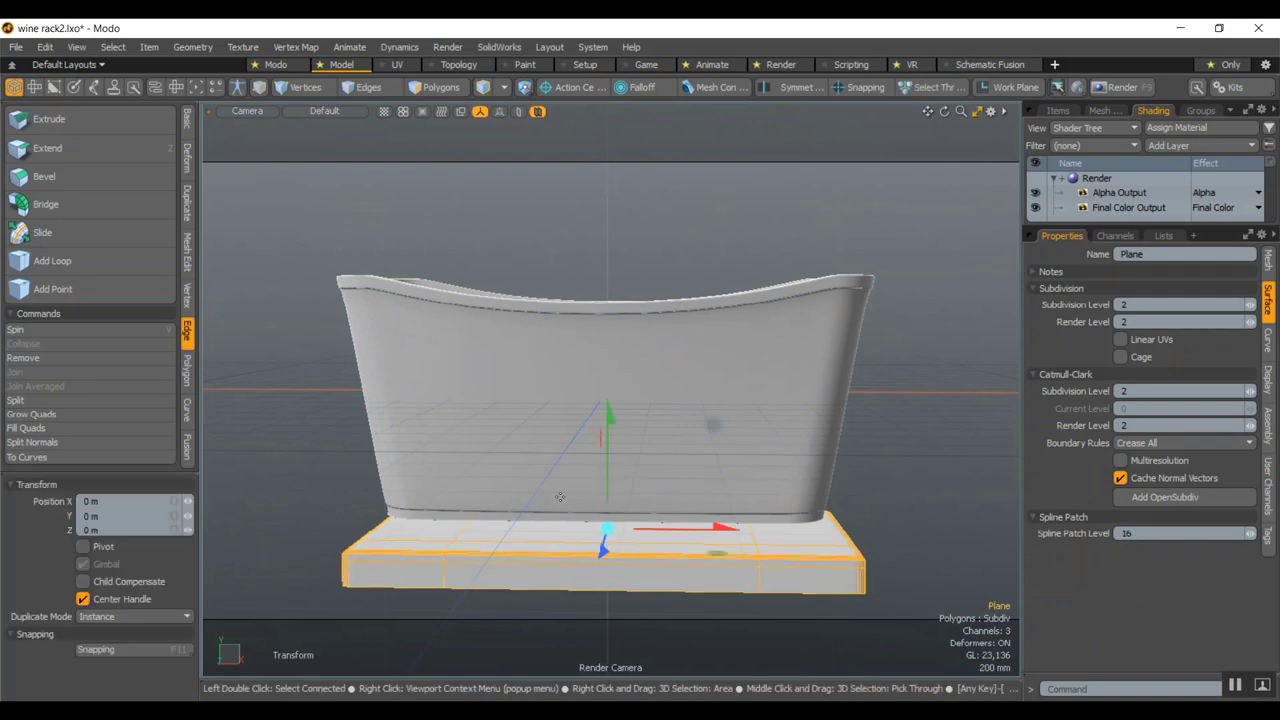
left_click_drag(606, 453, 606, 438)
key("space")
left_click(647, 270)
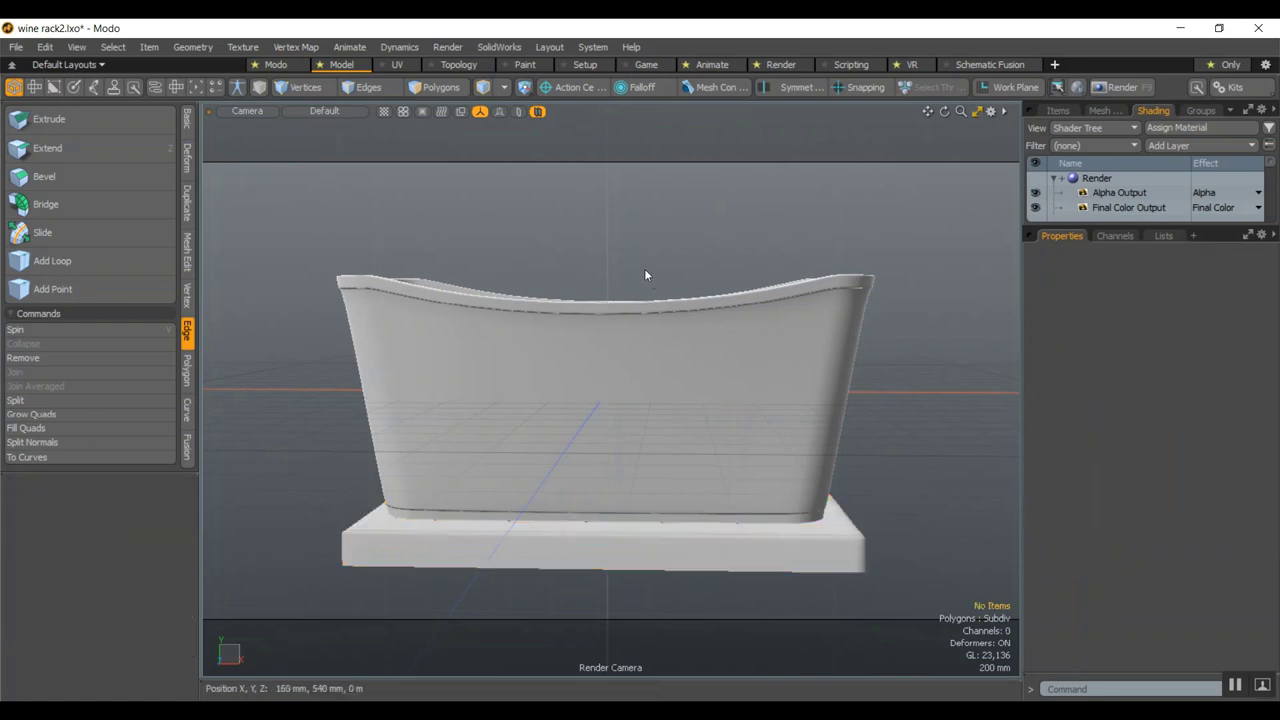
left_click_drag(644, 268, 608, 338, "alt")
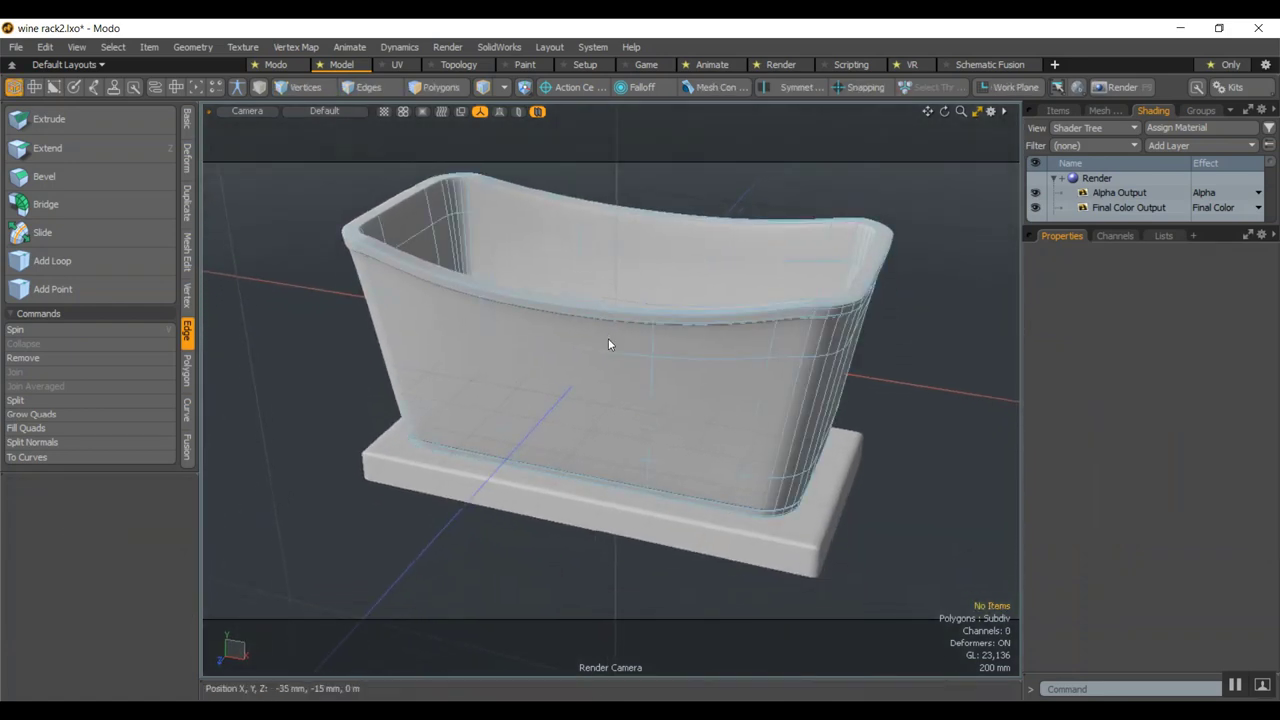